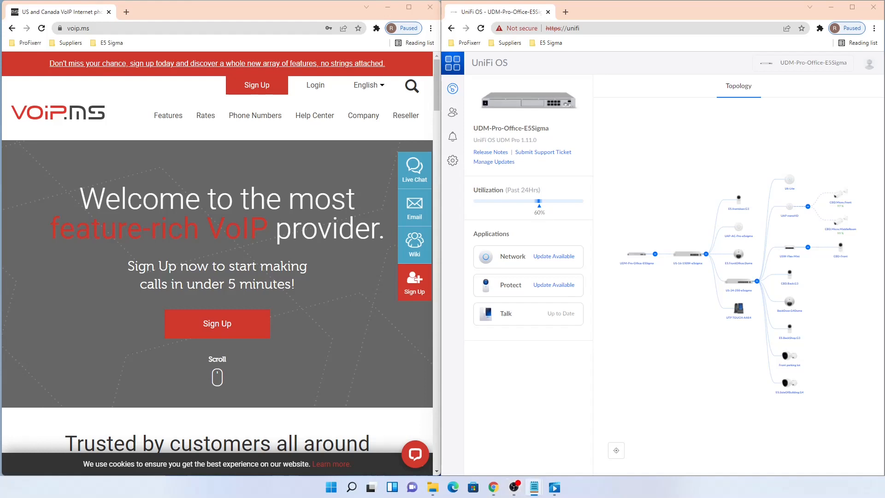
# - Minimize the UniFi OS window, maximize the VoIP.ms site window and review the new-account sign-up form before closing it
pyautogui.click(831, 7)
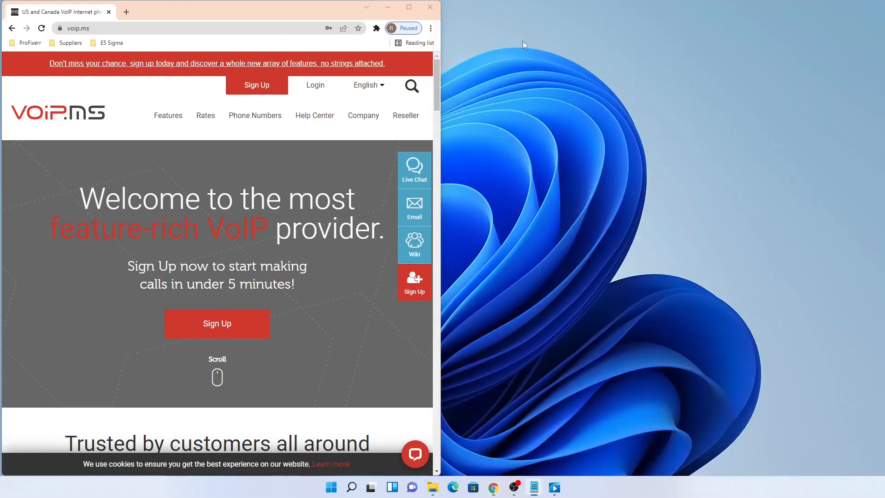
pyautogui.click(409, 7)
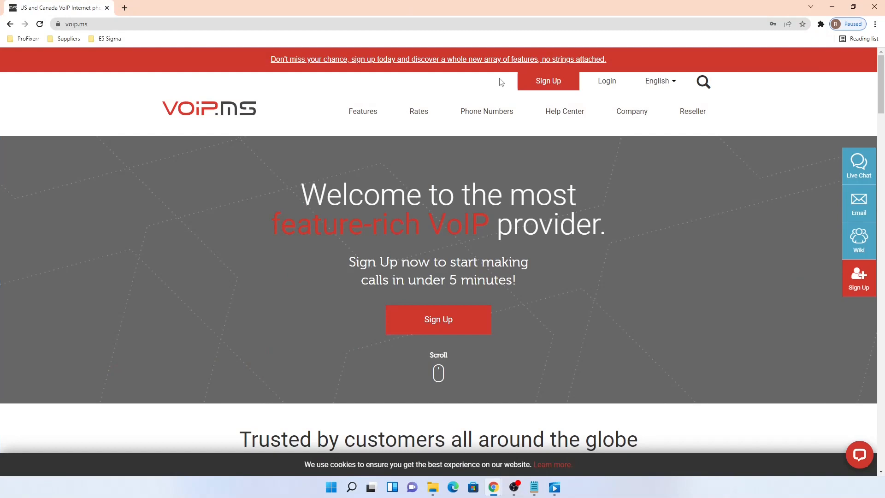
pyautogui.click(529, 85)
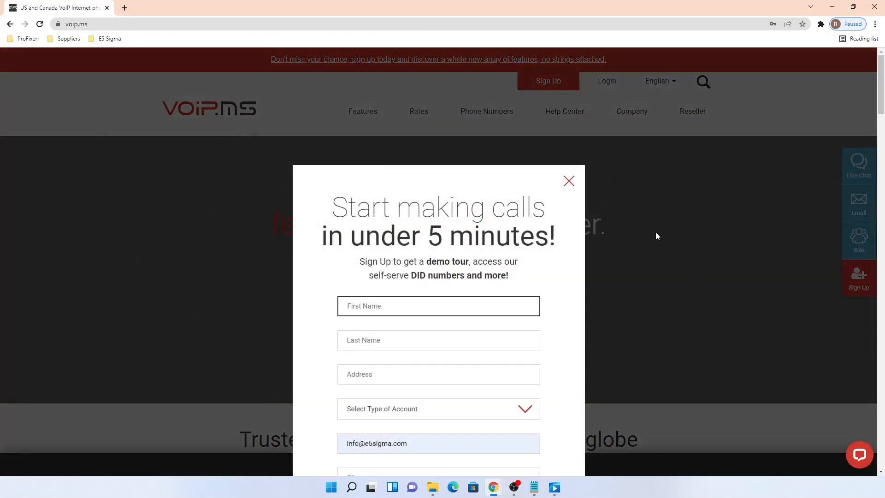
pyautogui.scroll(-1, 650, 233)
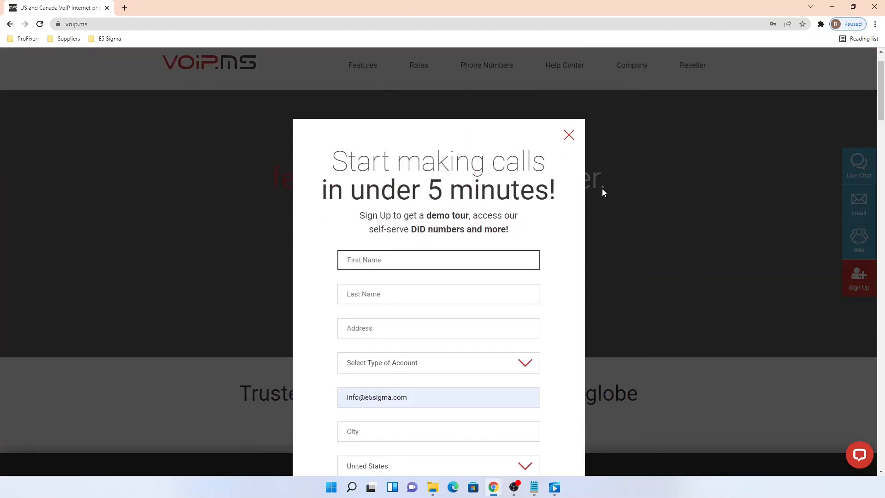
pyautogui.scroll(-2, 569, 216)
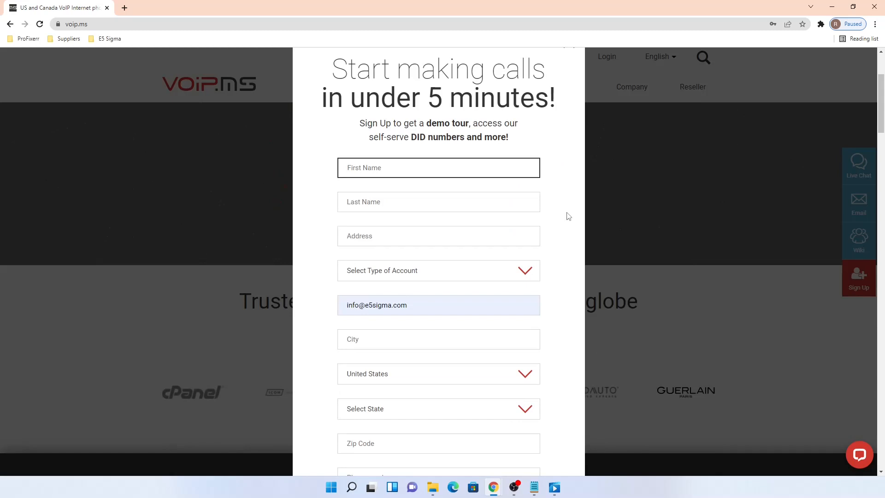
pyautogui.scroll(-2, 568, 217)
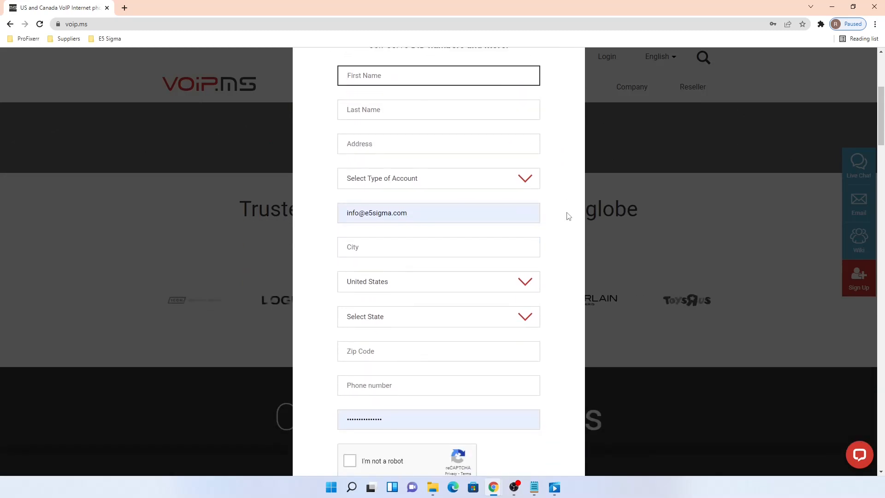
pyautogui.scroll(-5, 569, 217)
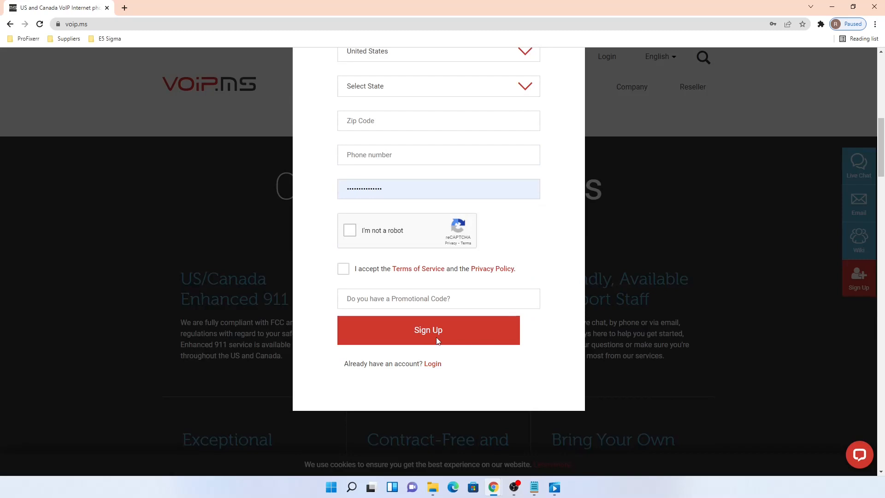
pyautogui.scroll(1, 605, 275)
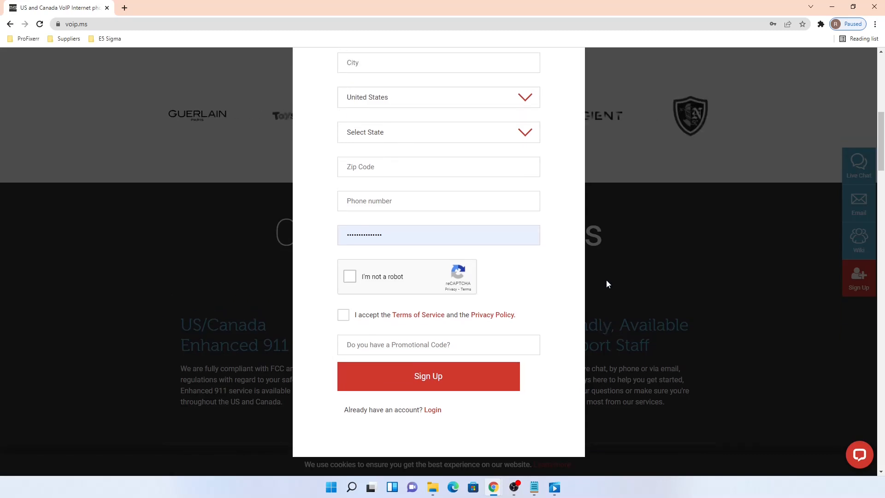
pyautogui.scroll(9, 638, 295)
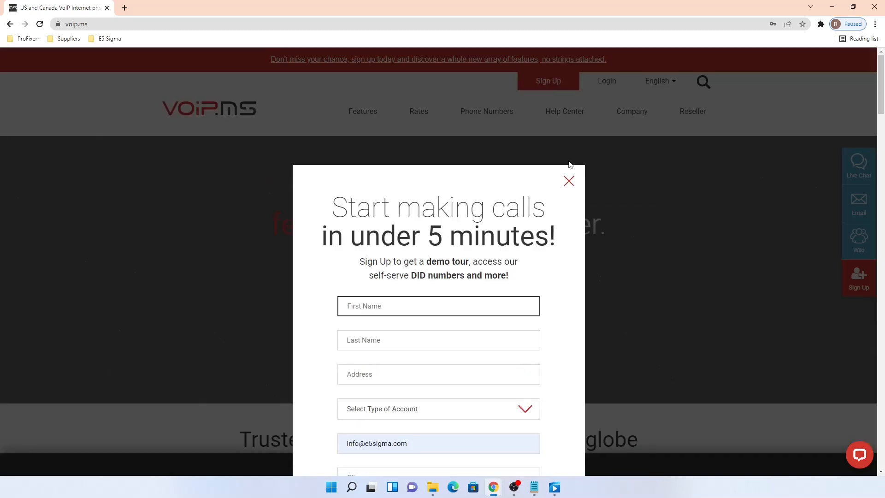
pyautogui.click(569, 182)
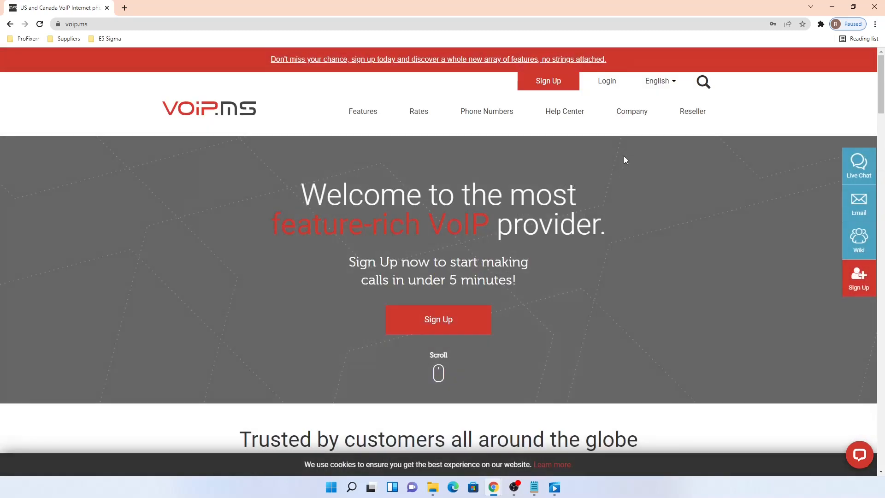
# - Log in to the VoIP.ms customer portal with the saved account credentials
pyautogui.click(610, 83)
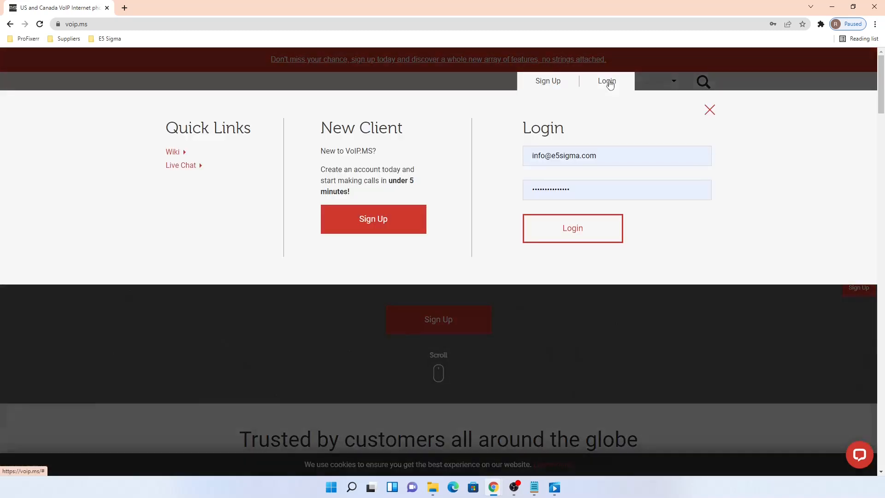
pyautogui.click(577, 238)
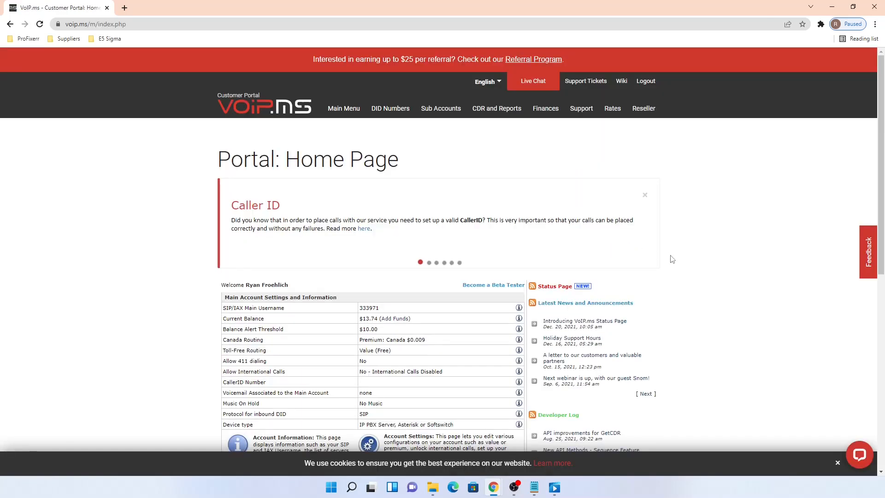
# - Open the Add Funds page from the account balance and examine the amounts offered for PayPal payments
pyautogui.scroll(-2, 670, 257)
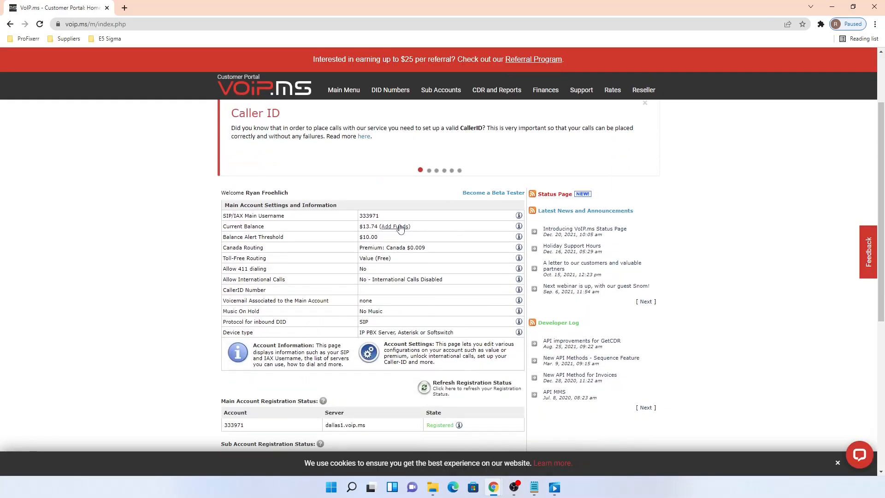
pyautogui.click(400, 230)
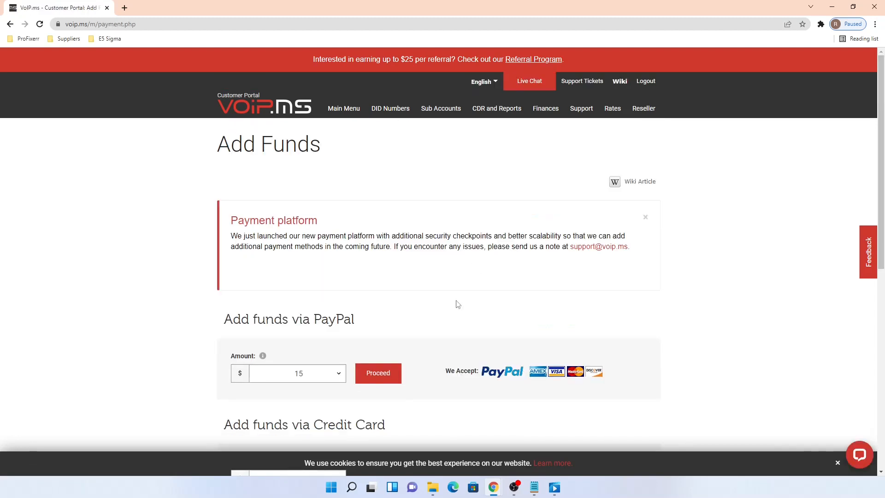
pyautogui.scroll(-3, 622, 322)
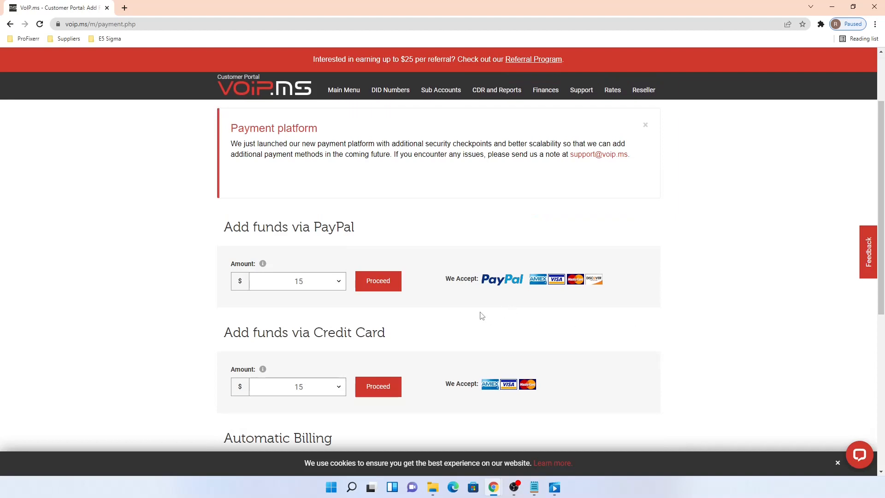
pyautogui.click(314, 283)
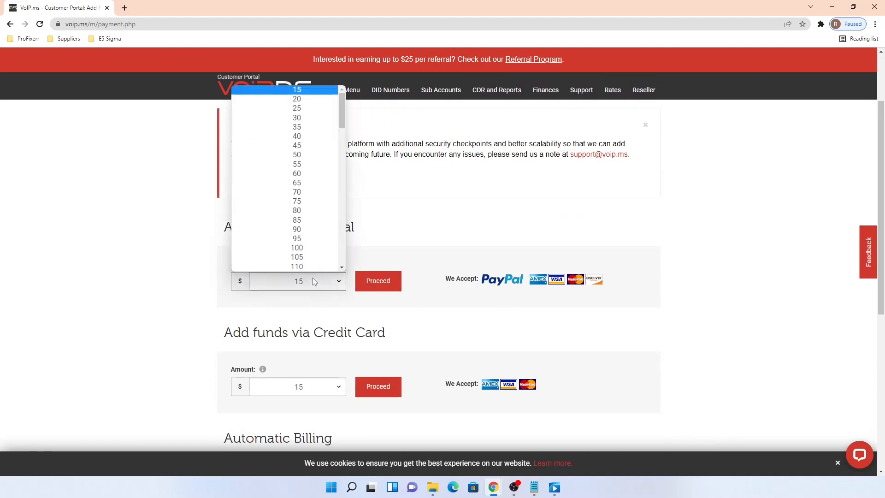
pyautogui.click(688, 221)
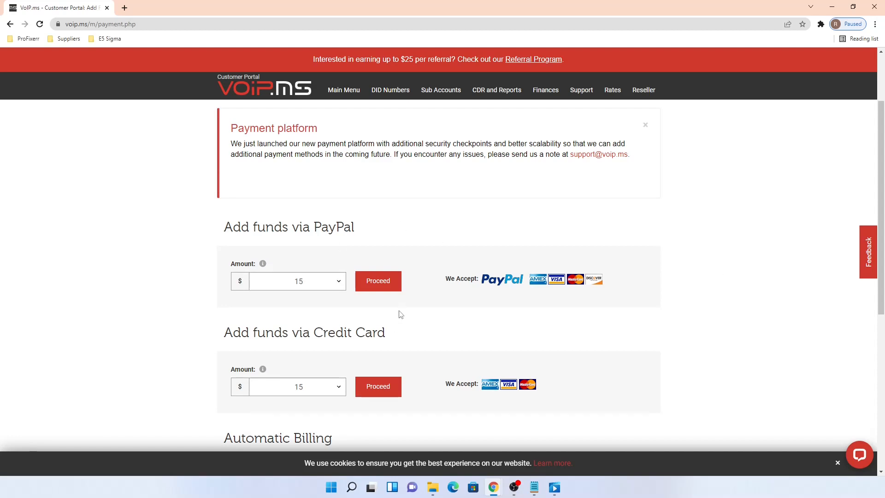
pyautogui.scroll(2, 431, 288)
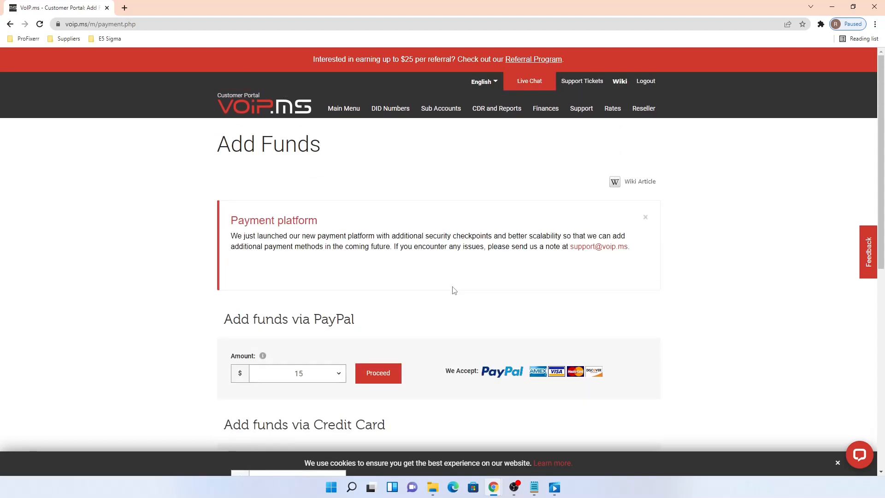
# - Open the security section of Account Settings and review the password, 2FA and IP restriction options
pyautogui.moveTo(345, 109)
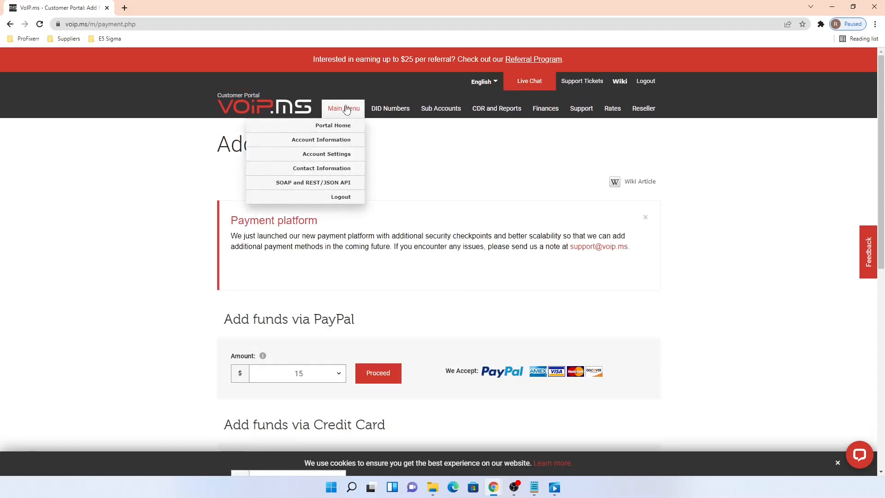
pyautogui.click(338, 155)
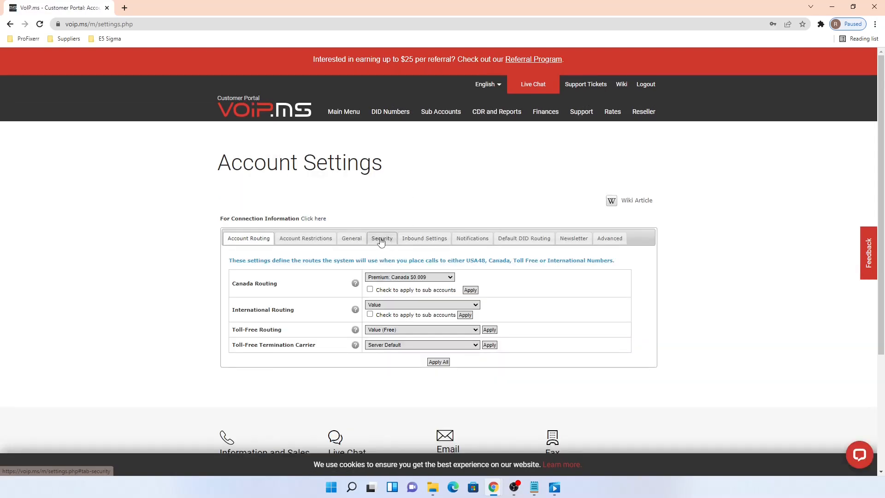
pyautogui.click(381, 239)
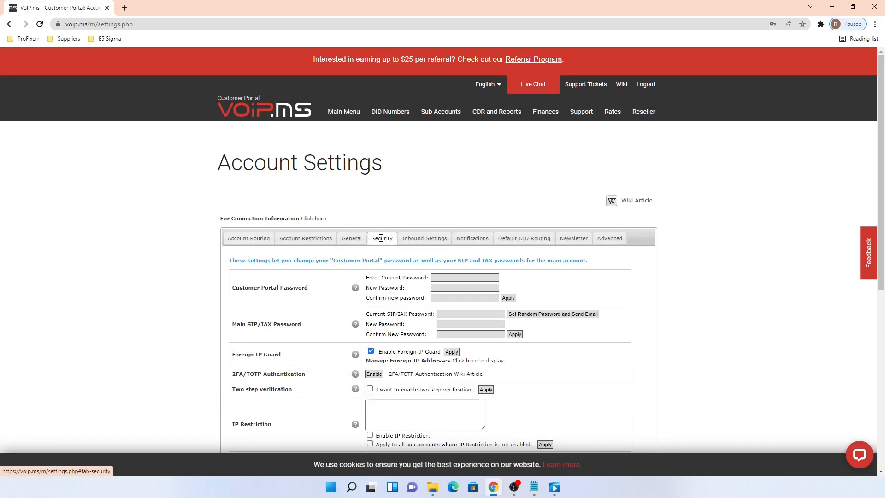
pyautogui.scroll(-1, 381, 238)
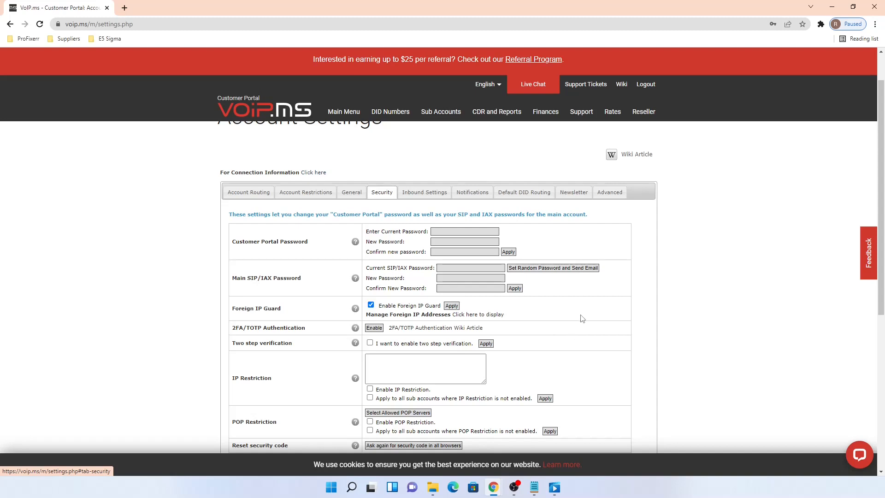
# - Open the Account Information page and highlight the Dallas 1 server address, dallas1.voip.ms, in the SIP server list
pyautogui.moveTo(348, 113)
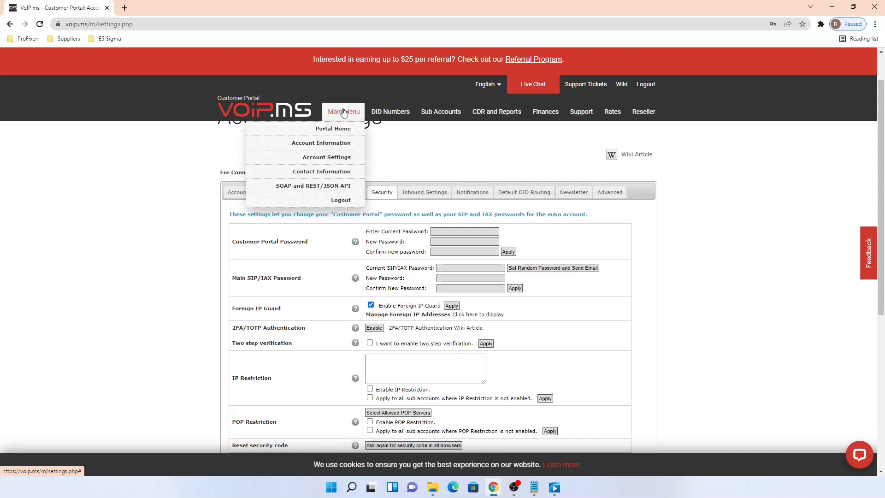
pyautogui.click(339, 144)
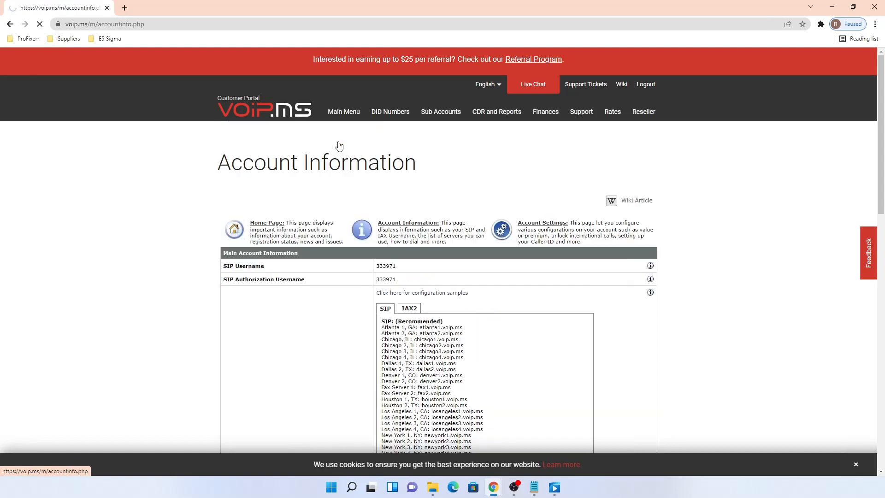
pyautogui.scroll(-1, 316, 317)
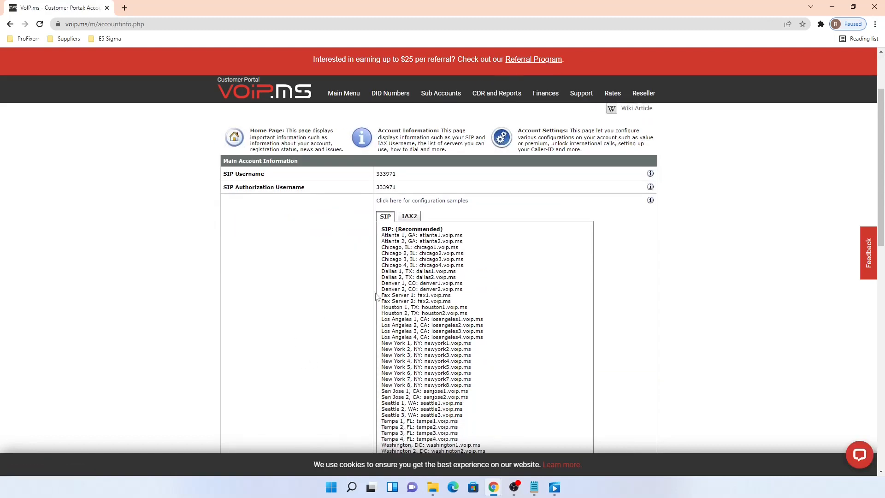
pyautogui.scroll(-2, 345, 262)
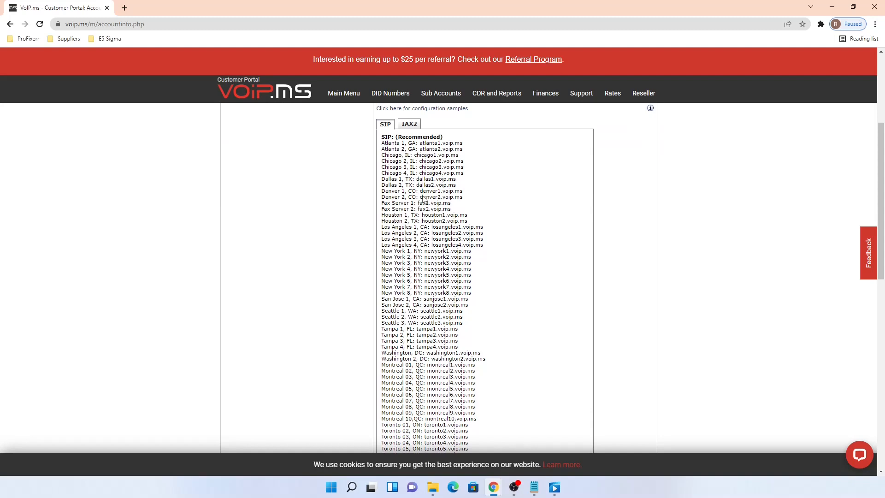
pyautogui.moveTo(417, 180); pyautogui.dragTo(458, 185)
pyautogui.scroll(2, 639, 314)
pyautogui.scroll(3, 639, 314)
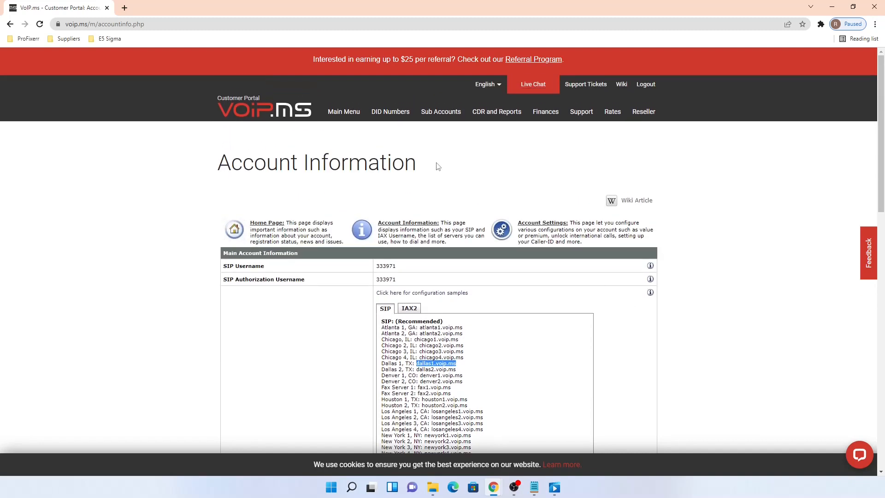
# - Open the DID ordering page for local United States numbers
pyautogui.moveTo(382, 112)
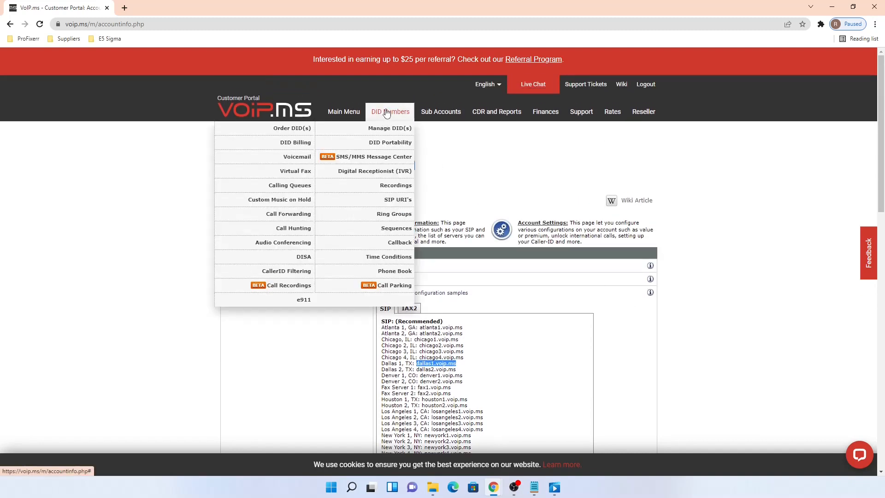
pyautogui.click(290, 132)
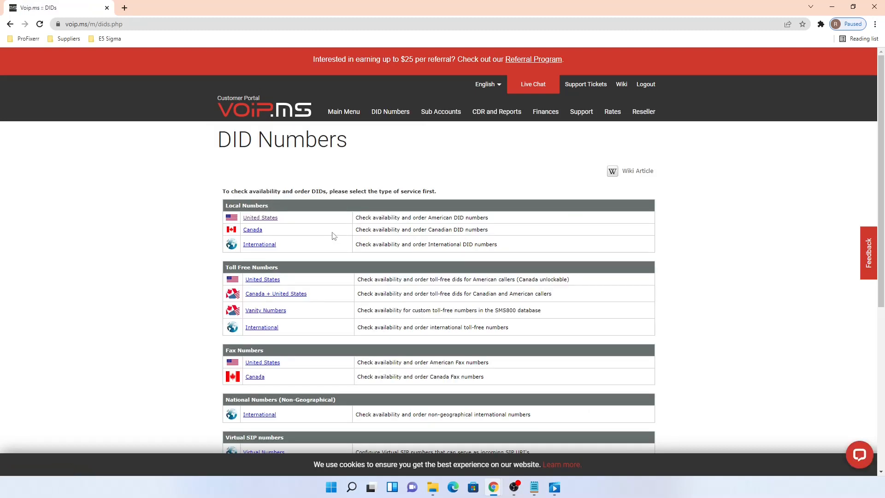
pyautogui.click(262, 220)
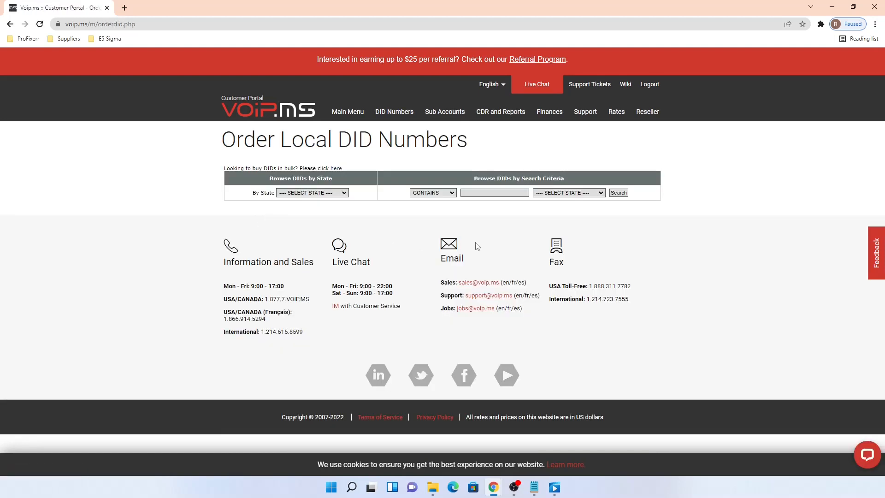
# - Search for available local DID numbers containing 361 in the state of Texas
pyautogui.click(498, 194)
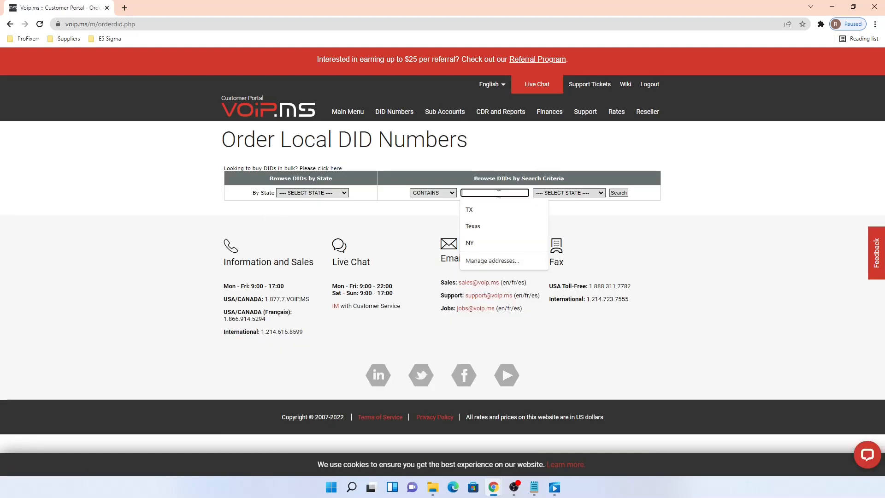
pyautogui.write('361')
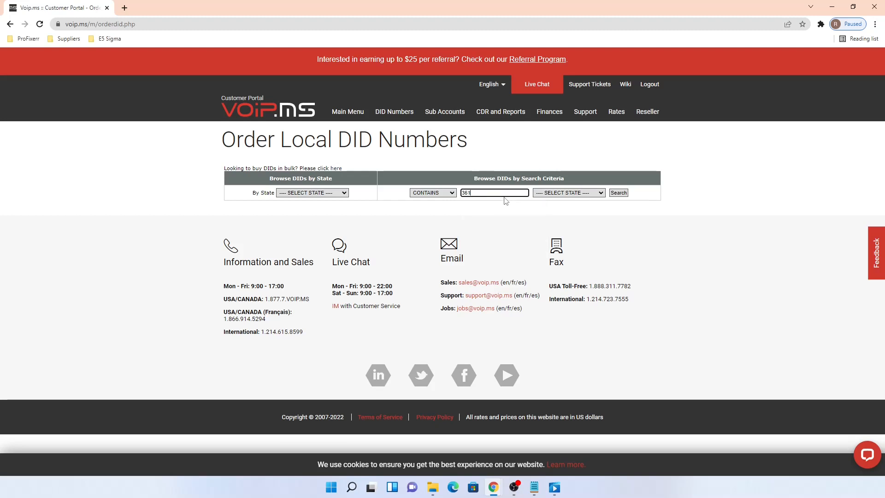
pyautogui.click(573, 192)
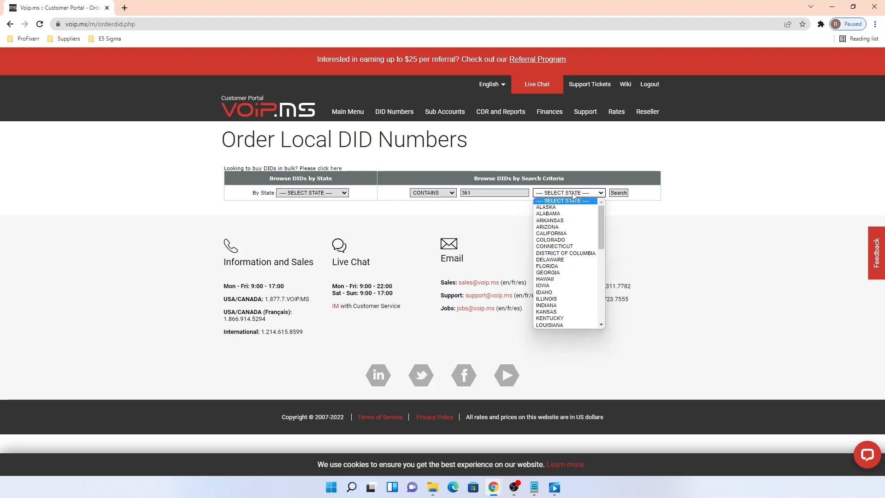
pyautogui.scroll(-5, 577, 279)
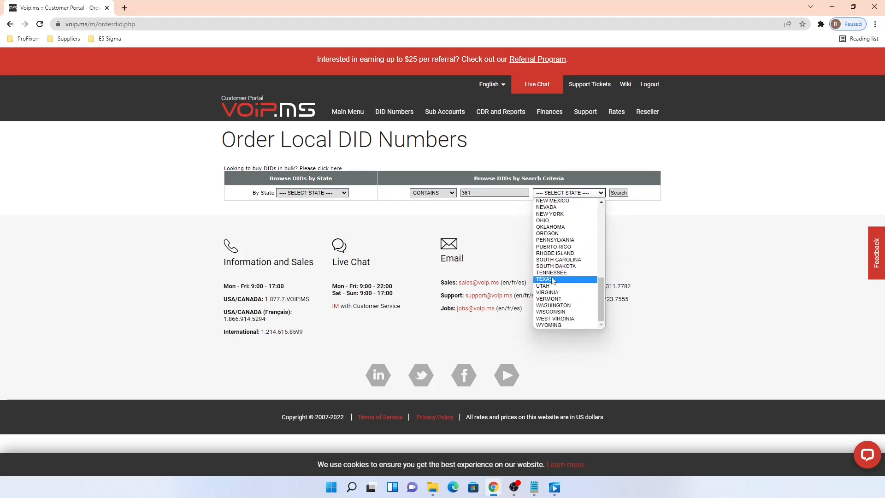
pyautogui.click(576, 280)
pyautogui.click(620, 193)
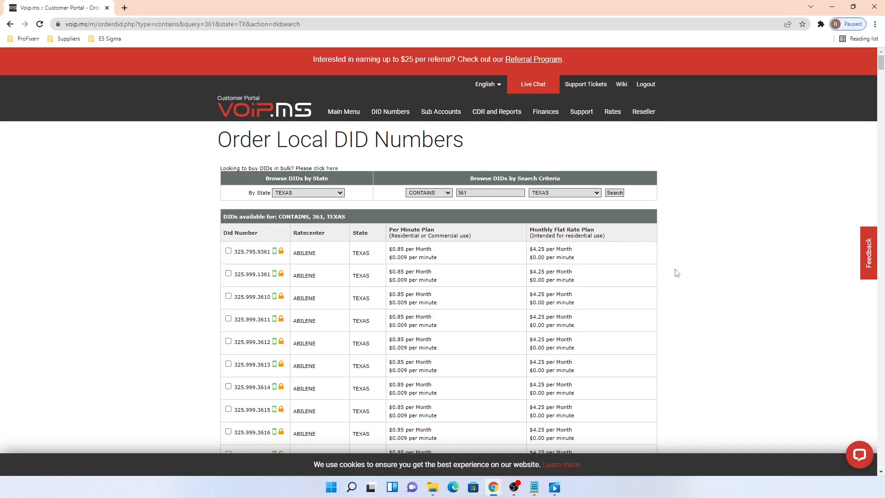
# - Select the first available Abilene number and review its order options, including the DID POP servers and routing settings
pyautogui.click(229, 252)
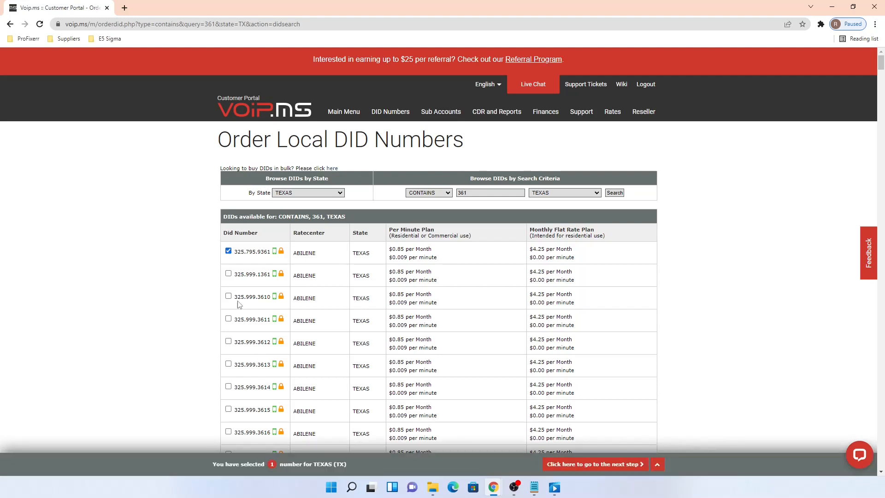
pyautogui.click(605, 467)
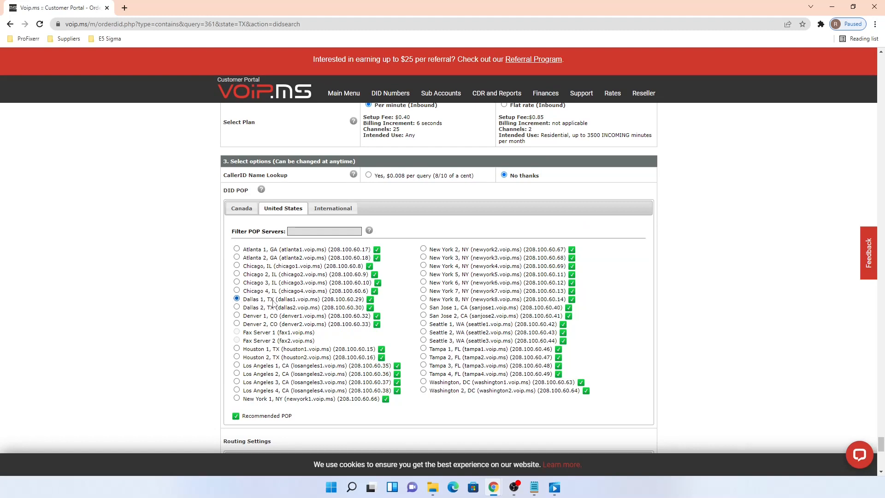
pyautogui.scroll(-4, 155, 361)
pyautogui.scroll(-2, 156, 361)
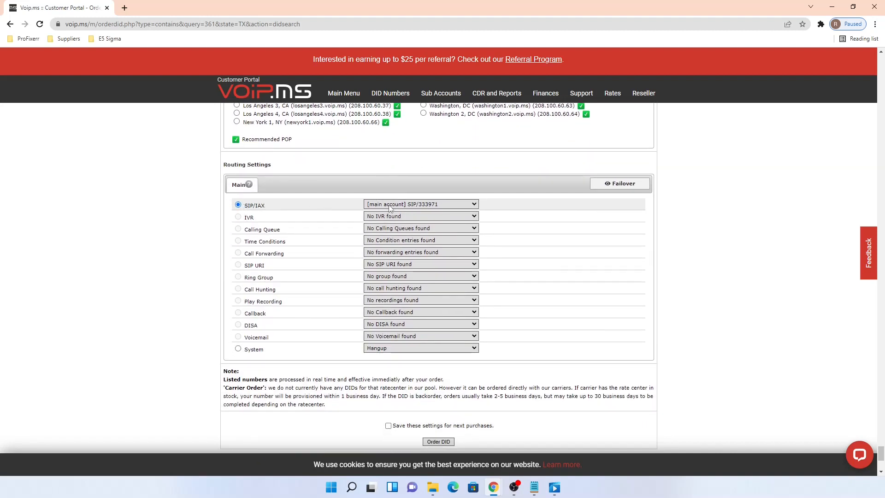
pyautogui.scroll(-2, 620, 335)
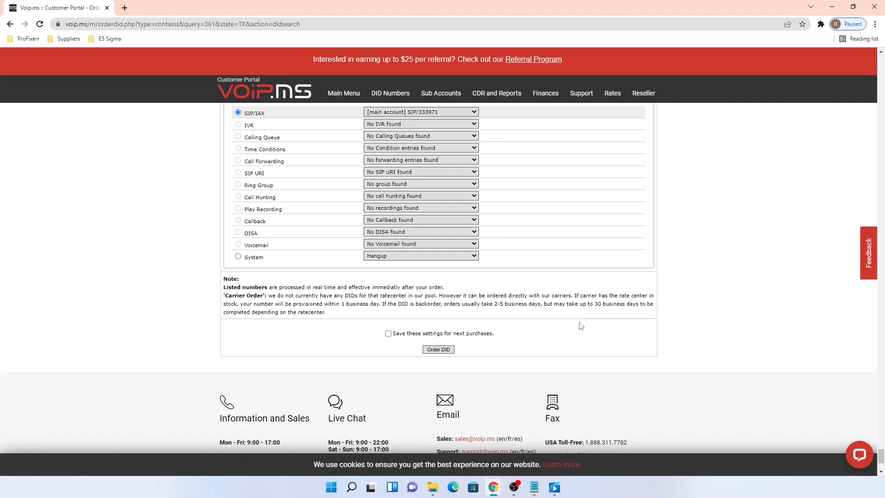
# - Copy the Dallas 1 server address, dallas1.voip.ms, and look up its DNS records on nslookup.io
pyautogui.scroll(5, 581, 326)
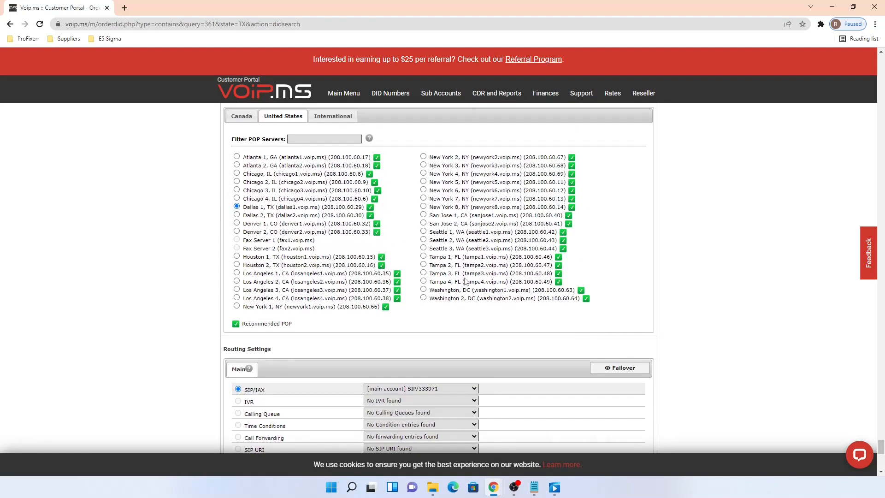
pyautogui.moveTo(278, 207); pyautogui.dragTo(318, 210)
pyautogui.hotkey('ctrl', 'c')
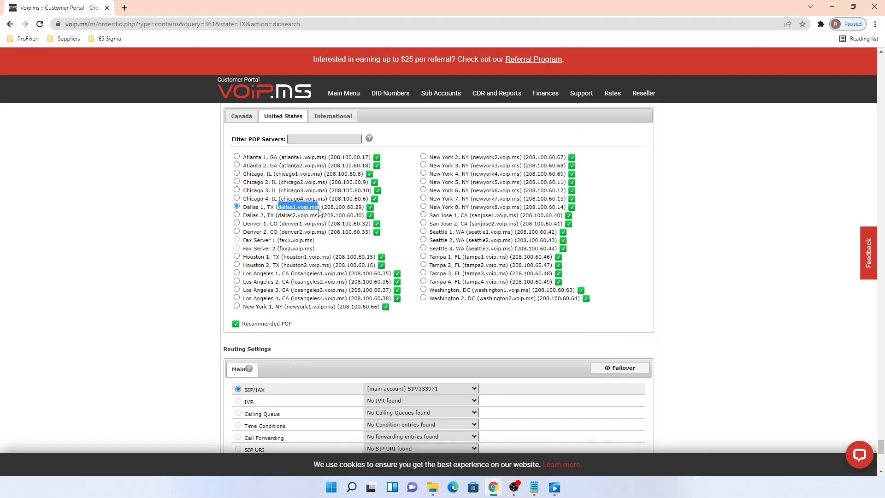
pyautogui.click(125, 8)
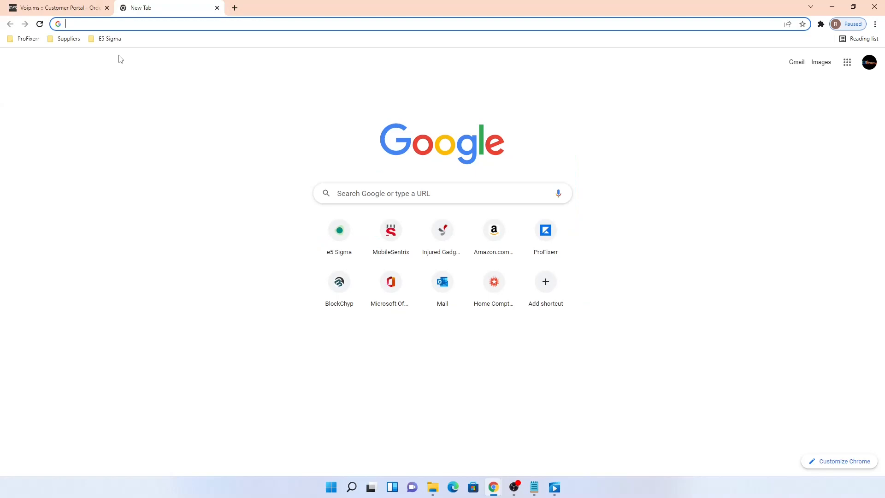
pyautogui.write('nslookup.io')
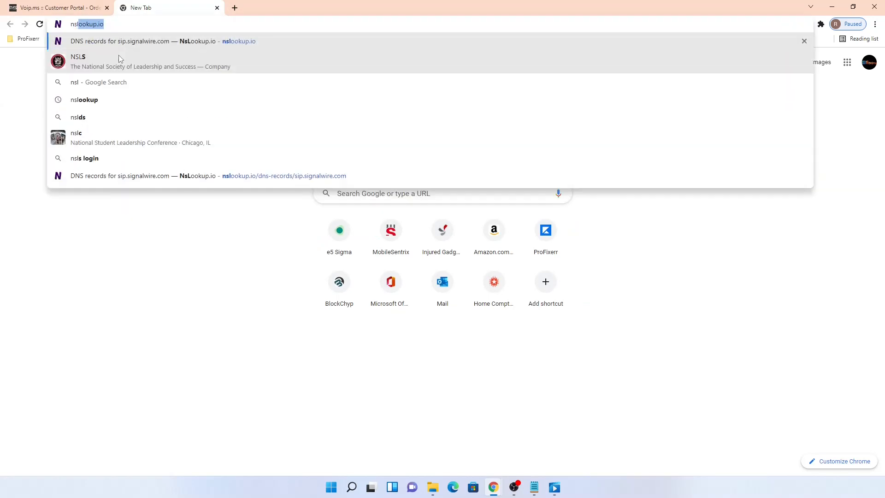
pyautogui.press('Return')
pyautogui.hotkey('ctrl', 'v')
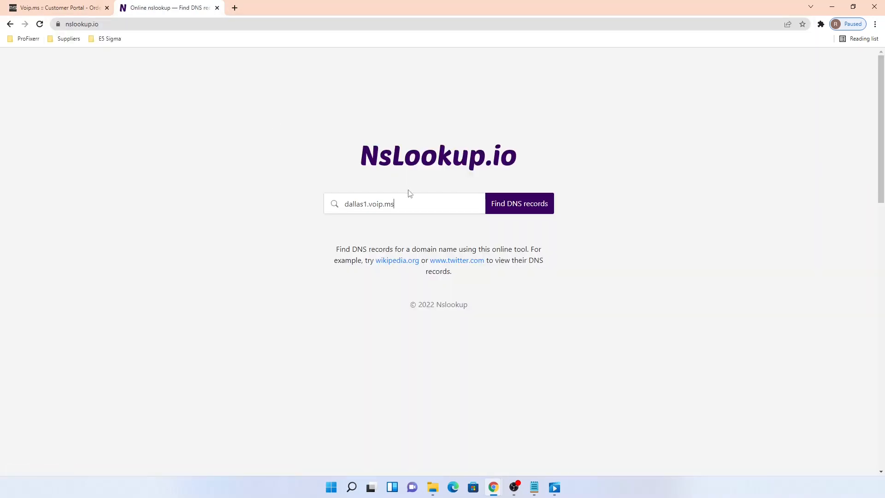
pyautogui.click(525, 210)
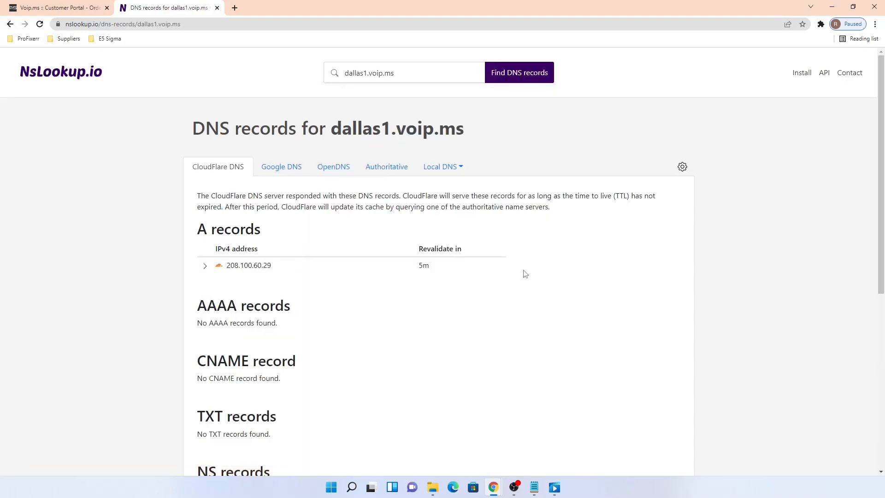
pyautogui.moveTo(284, 272)
# - Return to the VoIP.ms portal and review the General and Inbound Settings sections of Account Settings
pyautogui.click(66, 3)
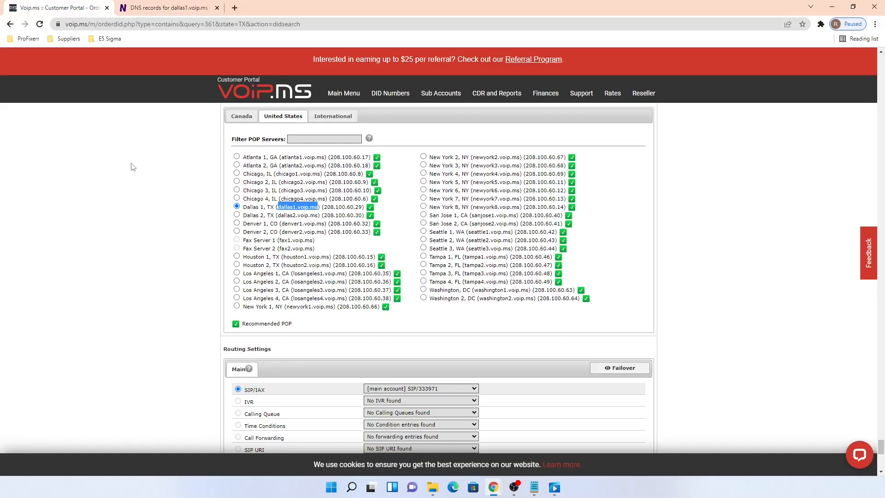
pyautogui.moveTo(338, 95)
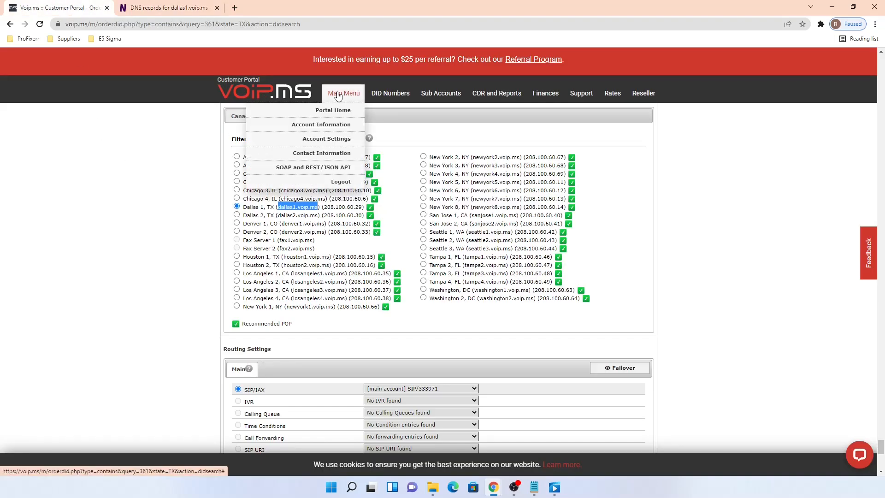
pyautogui.click(337, 142)
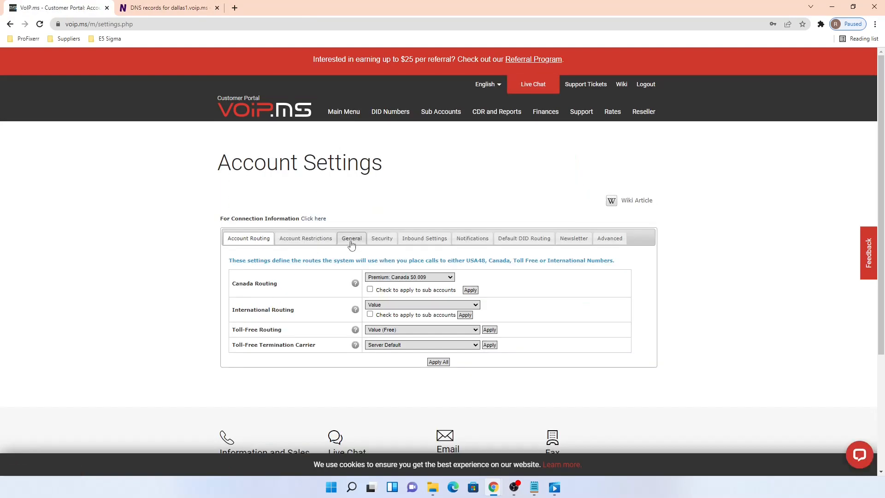
pyautogui.click(351, 243)
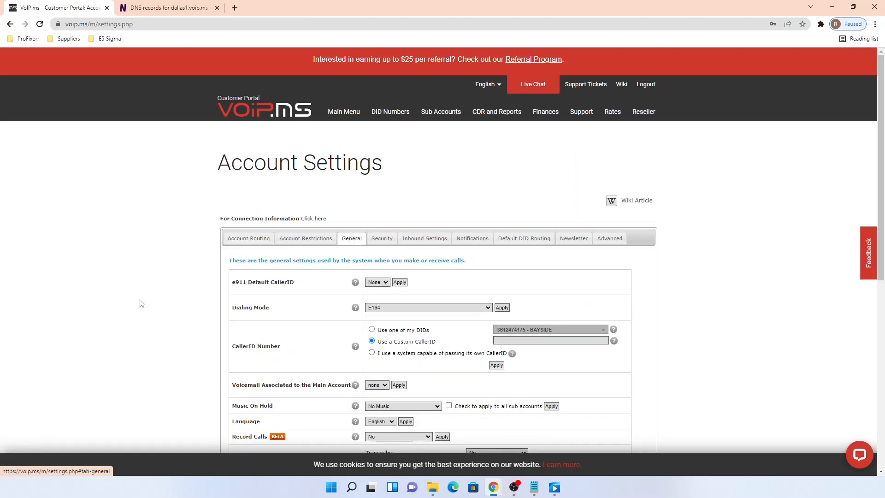
pyautogui.scroll(-1, 148, 297)
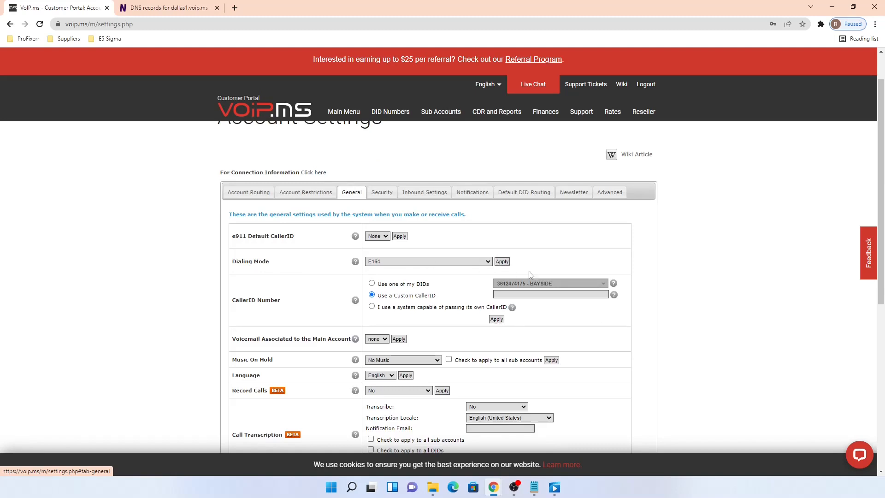
pyautogui.click(429, 194)
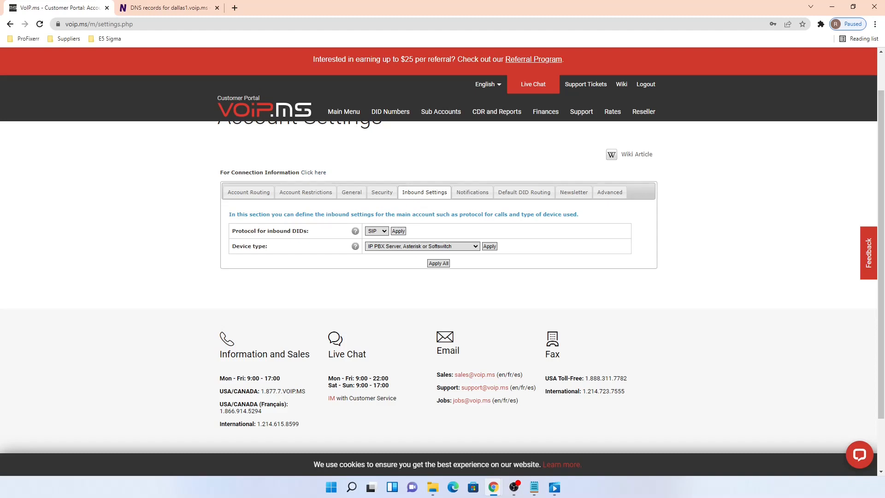
# - Switch to the UniFi OS console and update the Talk application from its Updates settings
pyautogui.hotkey('alt', 'Tab')
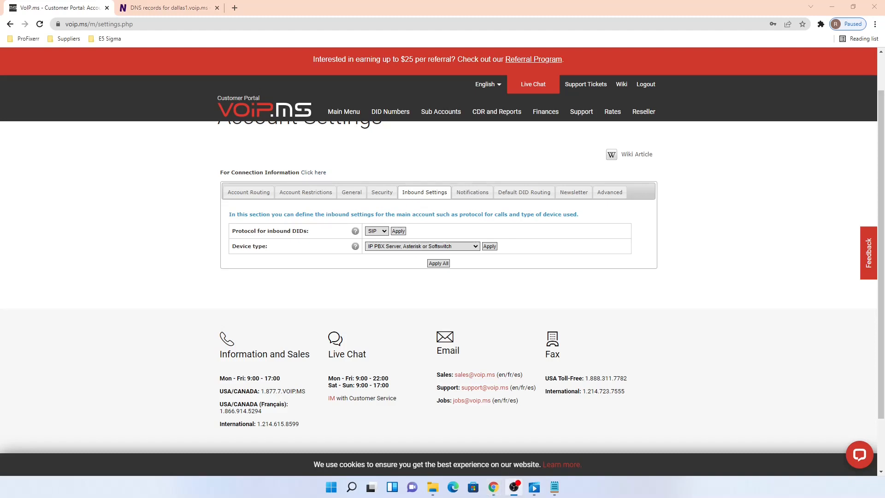
pyautogui.hotkey('alt', 'Tab')
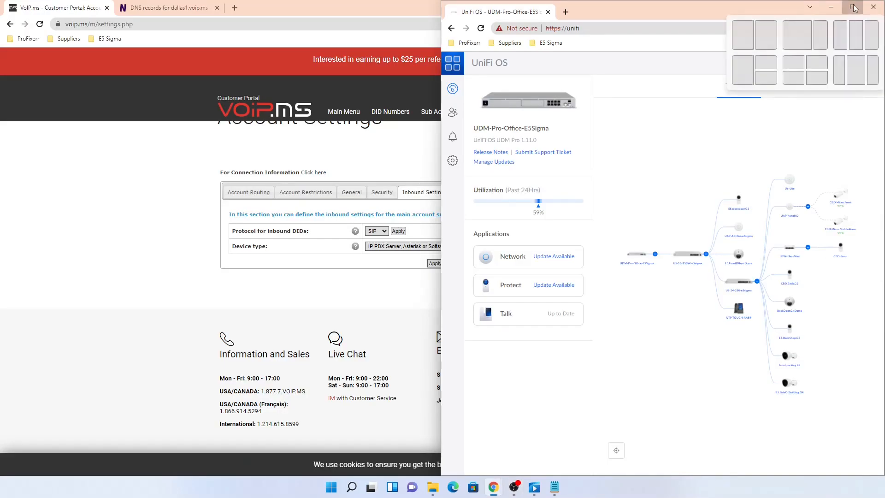
pyautogui.click(854, 8)
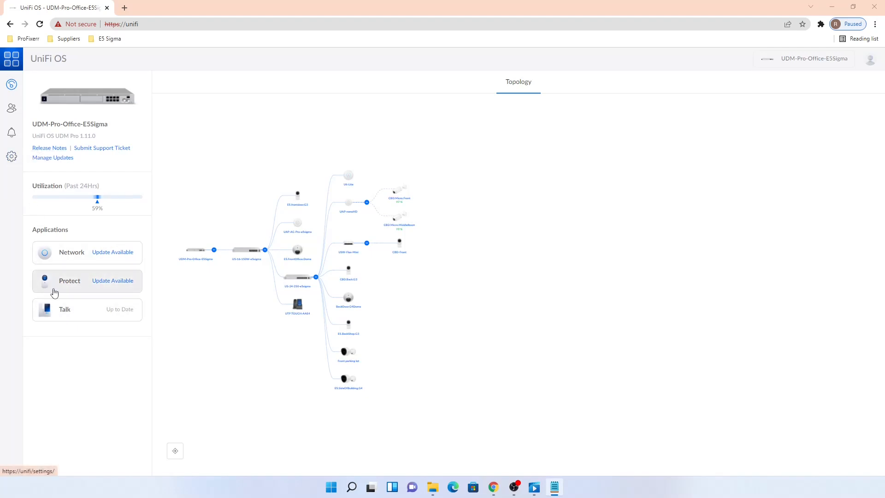
pyautogui.click(12, 158)
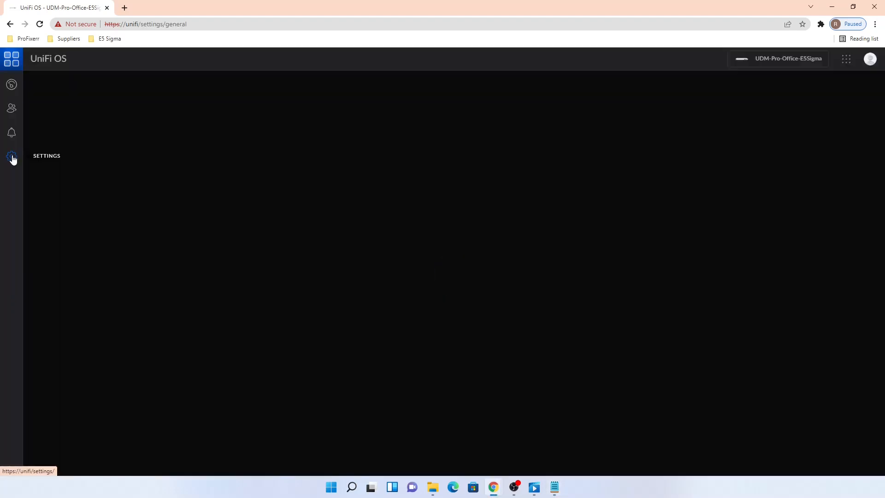
pyautogui.click(81, 130)
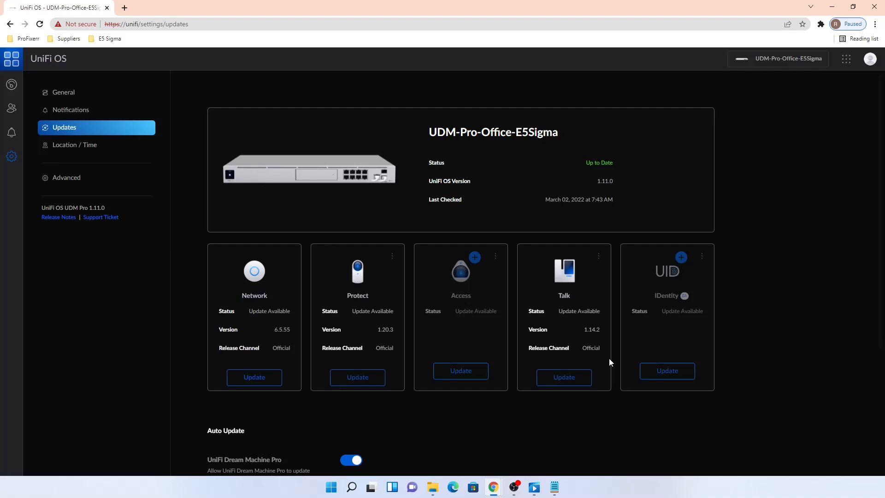
pyautogui.click(571, 382)
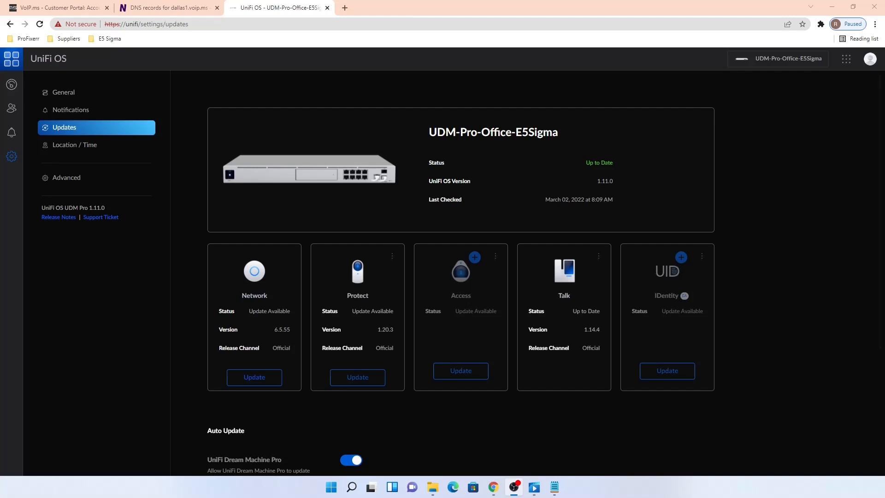
# - Open the Talk application from the UniFi OS dashboard and check the firmware version of the listed phones
pyautogui.press('super+d')
pyautogui.press('super+d')
pyautogui.click(7, 60)
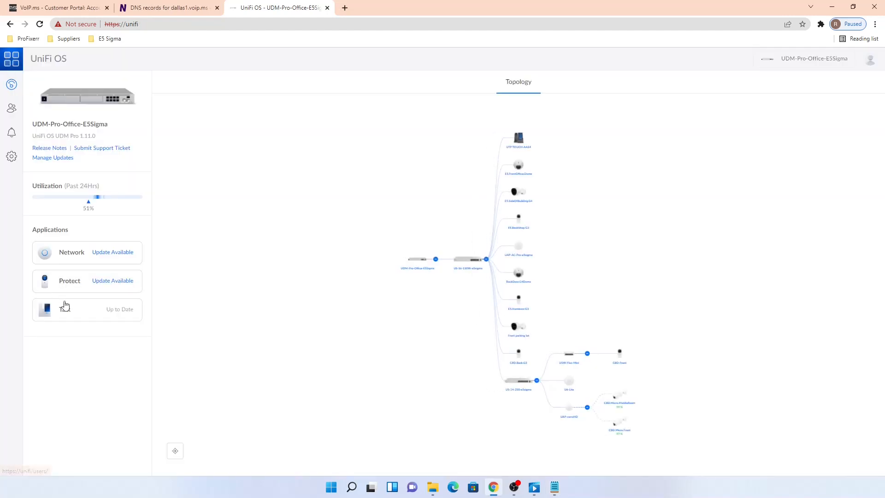
pyautogui.click(76, 313)
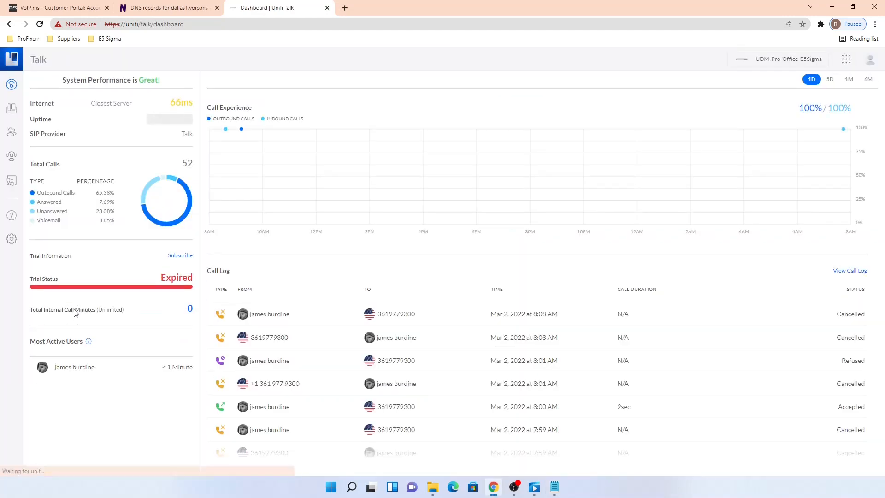
pyautogui.click(12, 109)
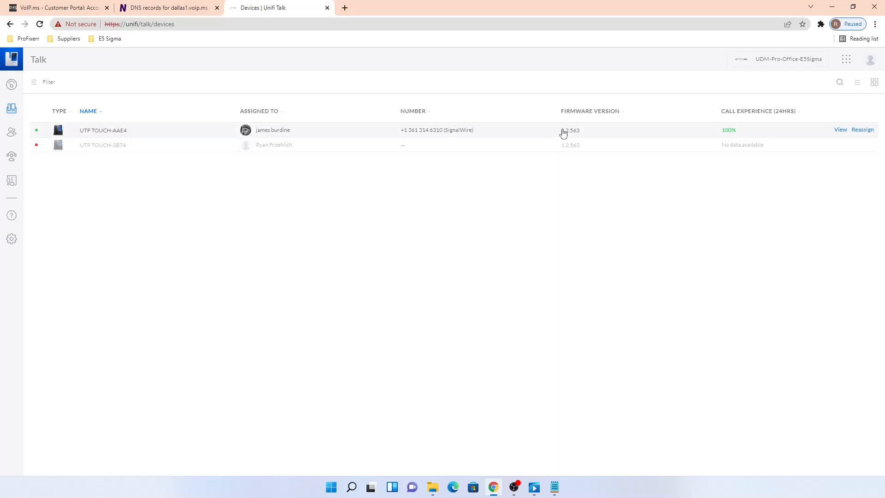
# - In Talk's system settings, start a new third-party SIP provider and name it VoIP.ms
pyautogui.click(12, 242)
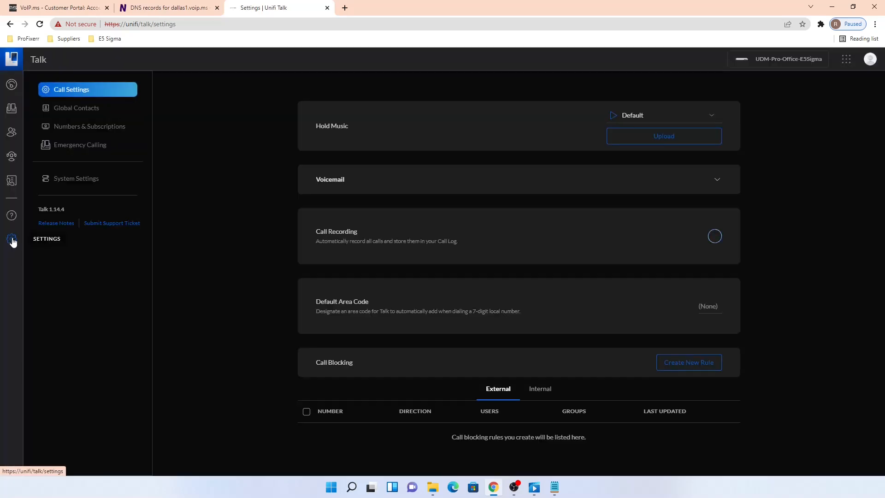
pyautogui.click(95, 183)
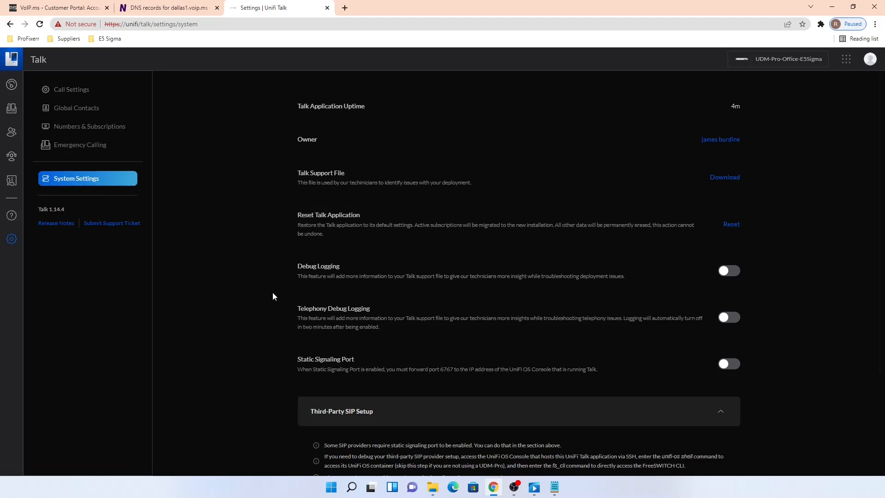
pyautogui.scroll(-3, 272, 297)
pyautogui.moveTo(664, 448)
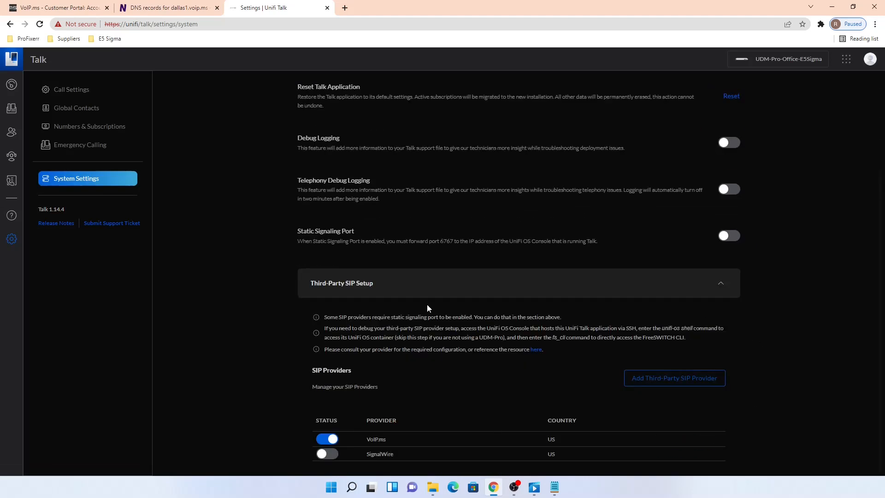
pyautogui.moveTo(418, 443)
pyautogui.click(690, 382)
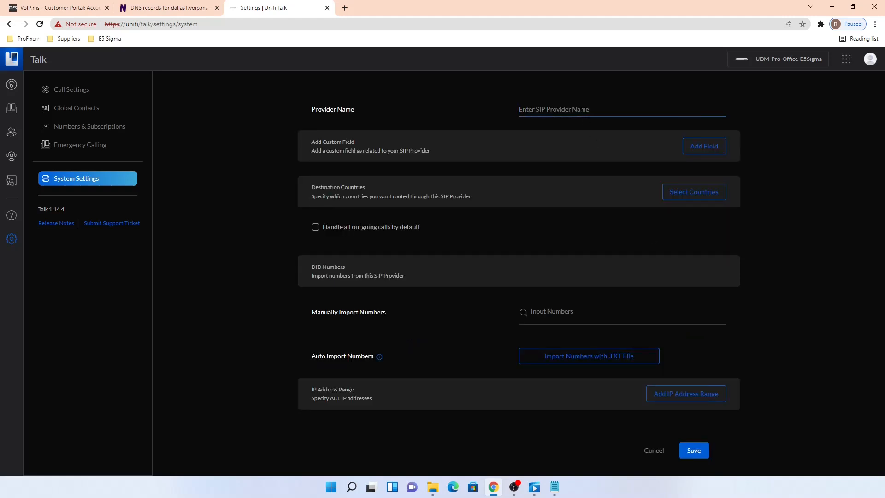
pyautogui.write('VoIP./ms')
# - Add custom fields named username, password, proxy and realm to the new SIP provider
pyautogui.click(706, 148)
pyautogui.click(465, 249)
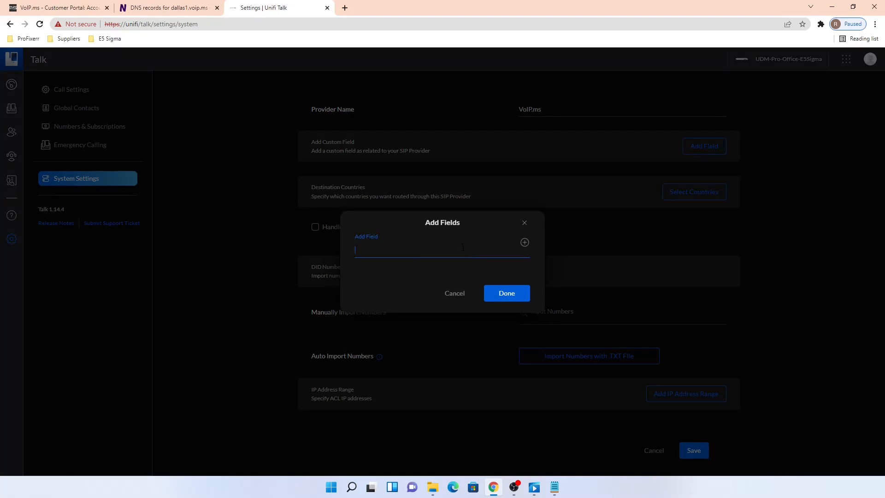
pyautogui.write('username')
pyautogui.click(520, 245)
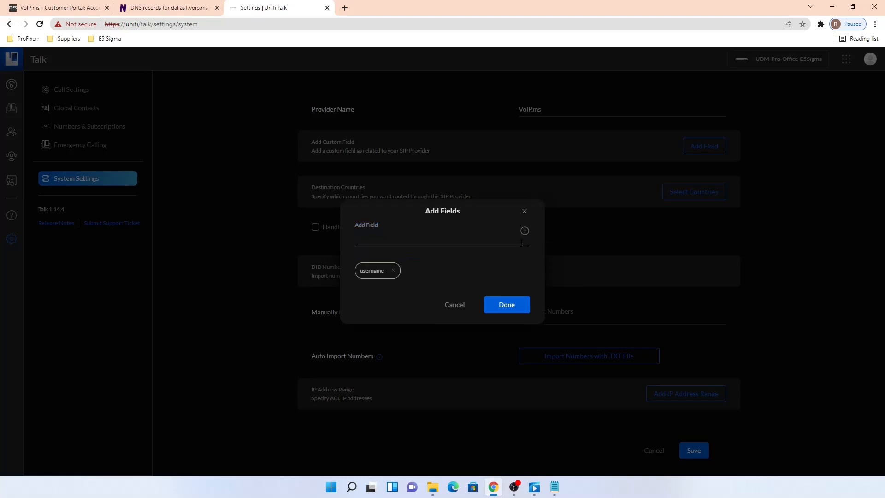
pyautogui.write('password')
pyautogui.click(526, 232)
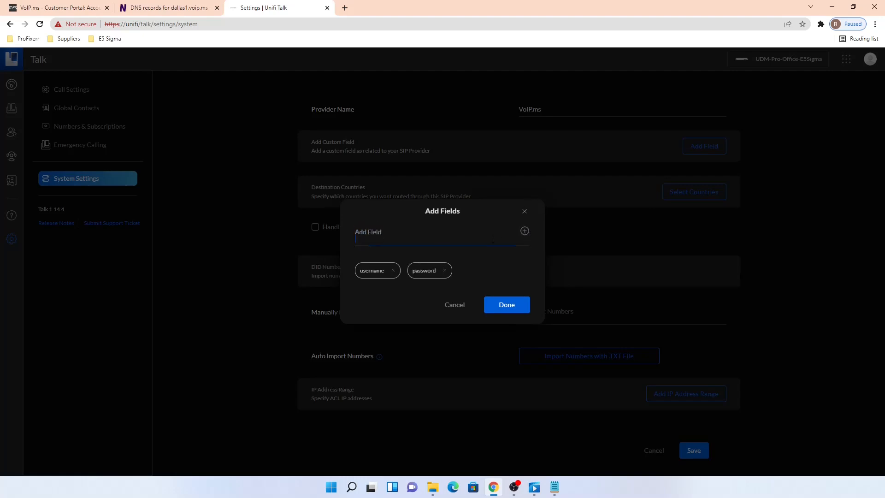
pyautogui.write('proxy')
pyautogui.click(524, 230)
pyautogui.write('realm')
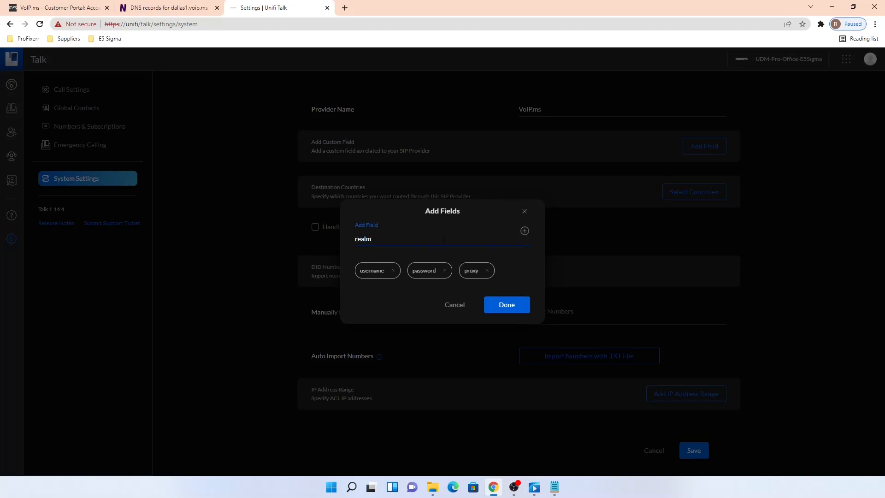
pyautogui.click(525, 230)
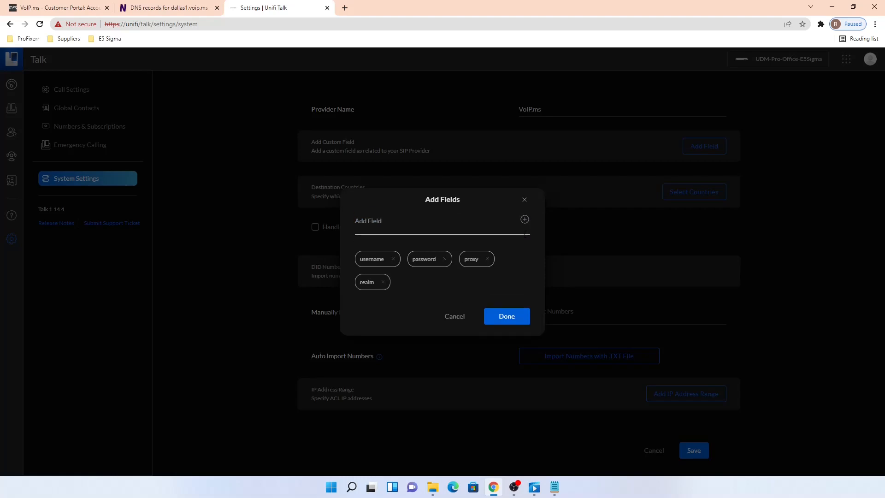
# - Add the custom fields register, expire-seconds, retry_seconds and sip_cid_type, and apply the field list to the provider
pyautogui.click(419, 237)
pyautogui.write('register')
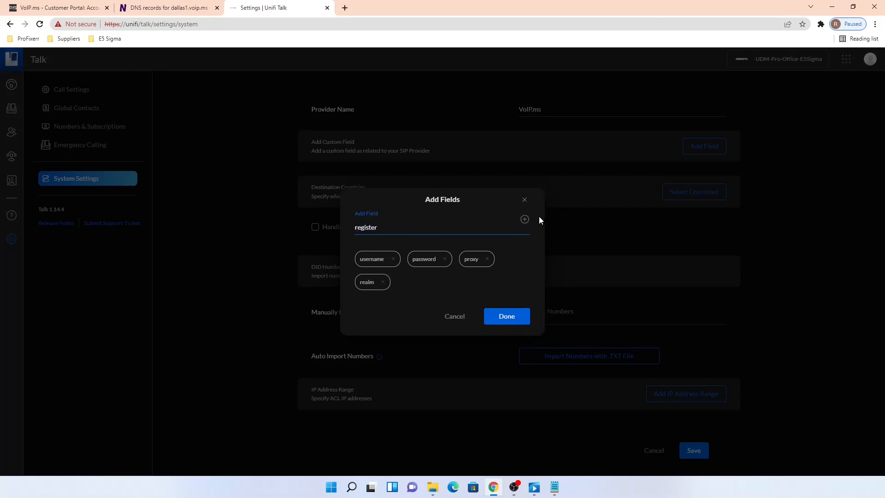
pyautogui.click(524, 220)
pyautogui.click(467, 227)
pyautogui.write('expire-seconds')
pyautogui.click(525, 219)
pyautogui.click(464, 227)
pyautogui.write('retry_seconds')
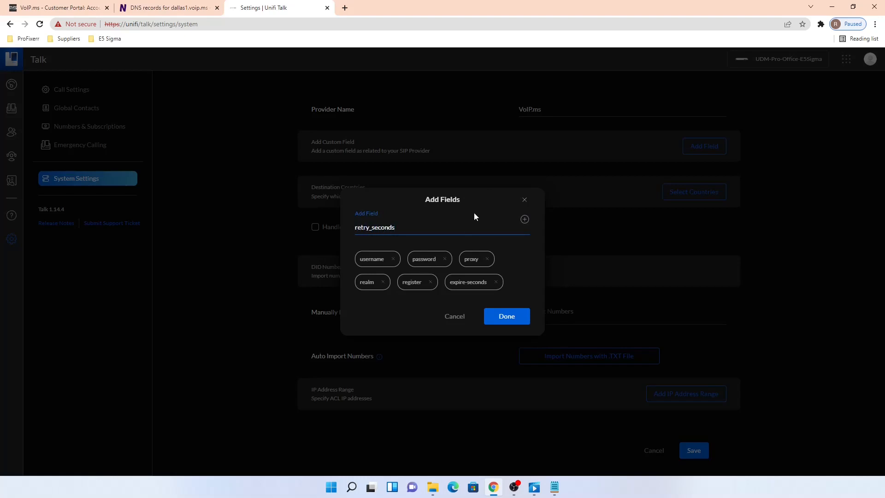
pyautogui.click(525, 219)
pyautogui.click(436, 216)
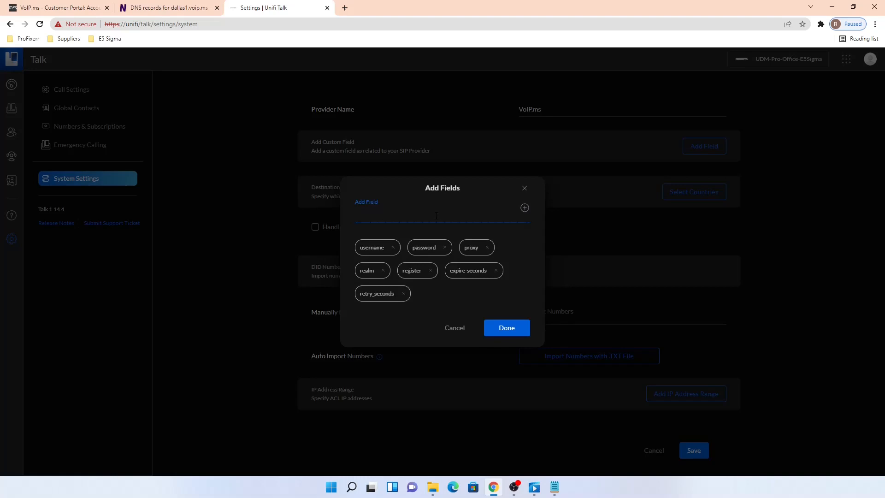
pyautogui.write('sip_cid_type')
pyautogui.click(524, 209)
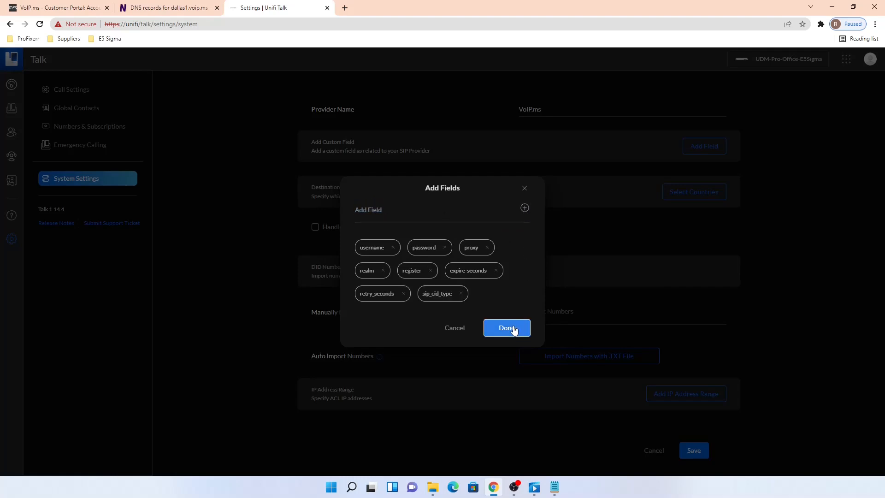
pyautogui.click(513, 328)
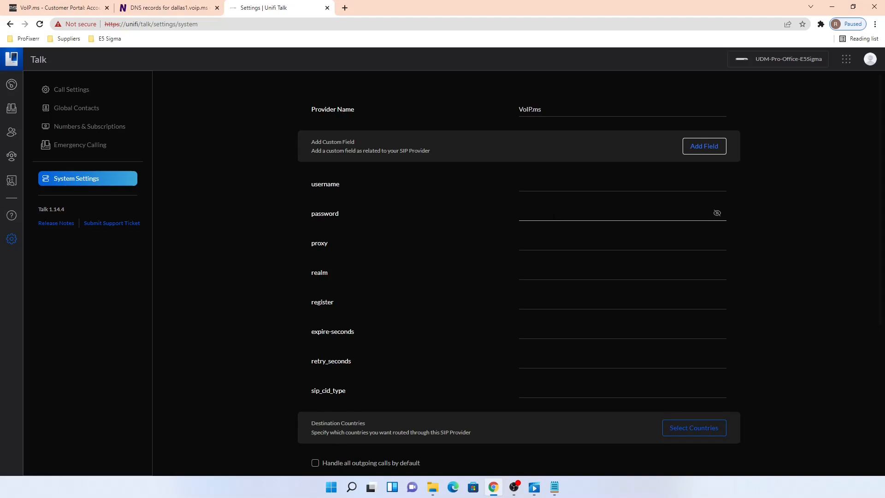
# - Set both the proxy and the realm of the provider to dallas1.voip.ms
pyautogui.click(623, 273)
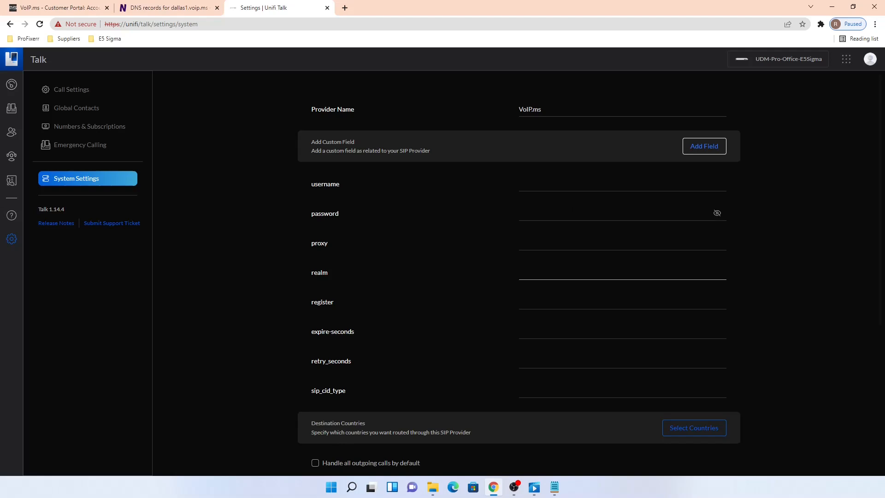
pyautogui.click(851, 188)
pyautogui.hotkey('alt', 'Tab')
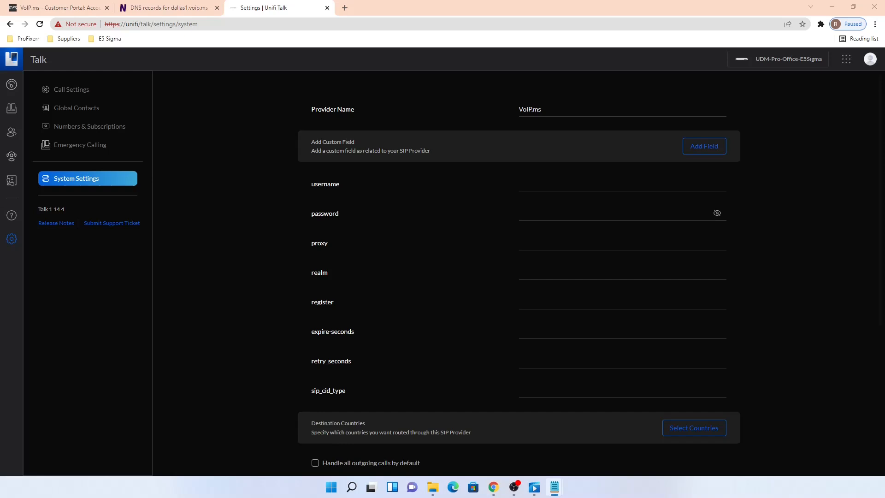
pyautogui.click(557, 249)
pyautogui.write('dallas1.voip.ms')
pyautogui.click(553, 273)
pyautogui.write('dallas1.voip.ms')
# - Set register to true, expire-seconds to 60, retry_seconds to 30 and sip_cid_type to rpd
pyautogui.click(563, 299)
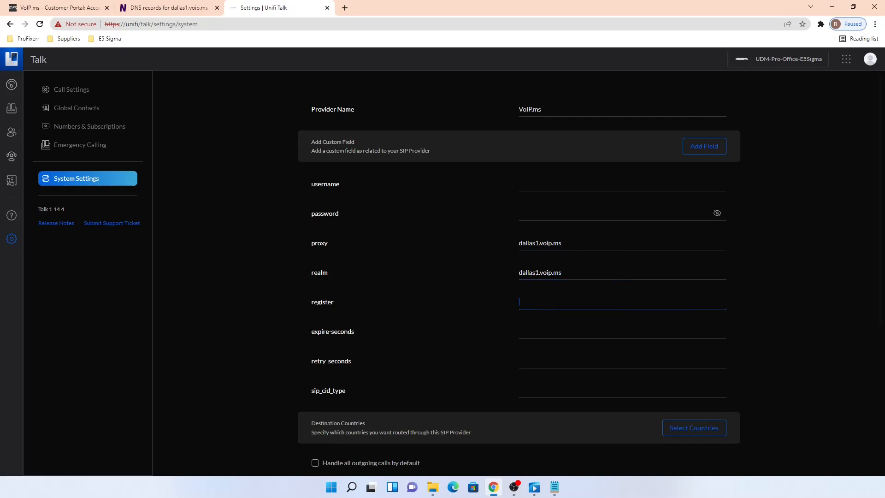
pyautogui.write('true')
pyautogui.press('Tab')
pyautogui.write('60')
pyautogui.press('Tab')
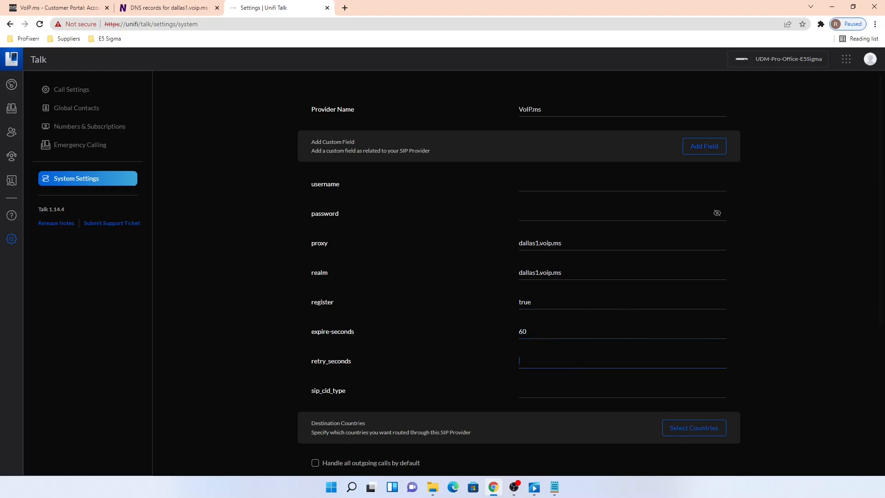
pyautogui.write('30')
pyautogui.press('Tab')
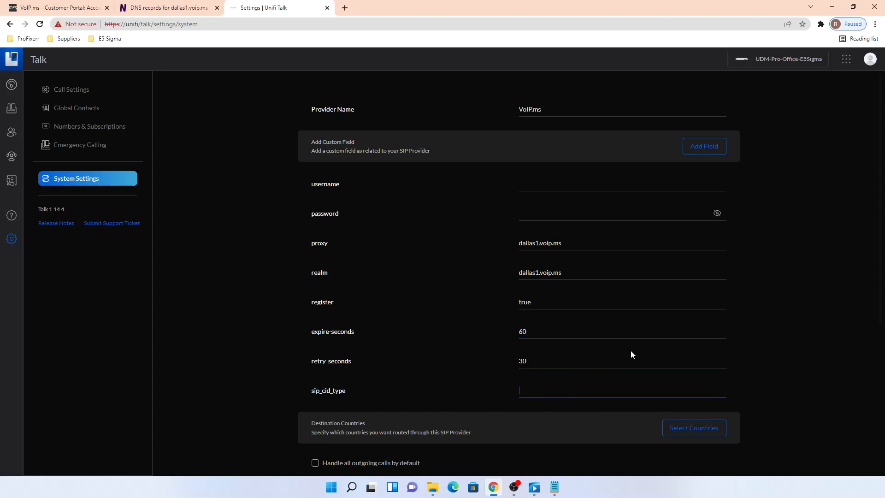
pyautogui.write('rpd')
# - Choose United States (+1) as the destination country routed through this SIP provider
pyautogui.scroll(-3, 624, 323)
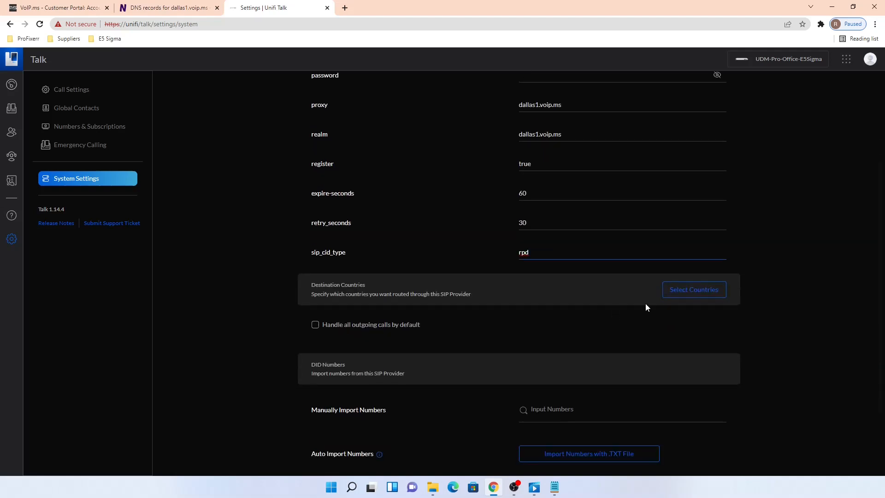
pyautogui.click(700, 294)
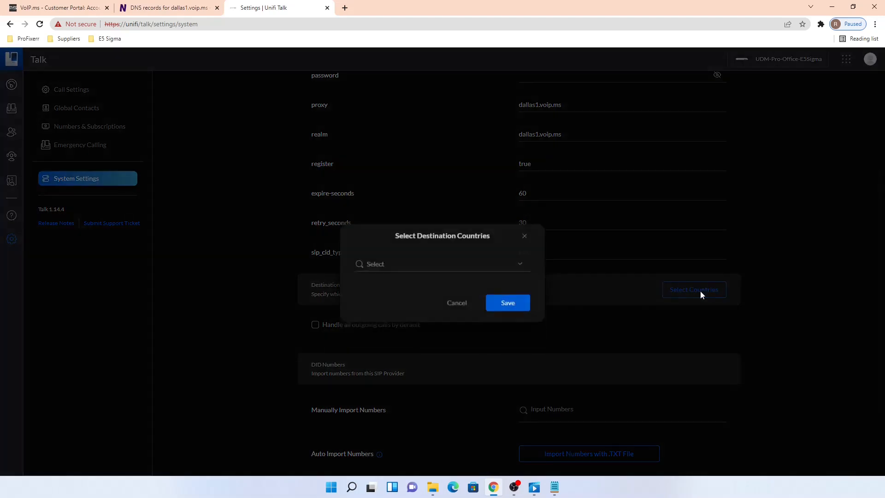
pyautogui.click(515, 254)
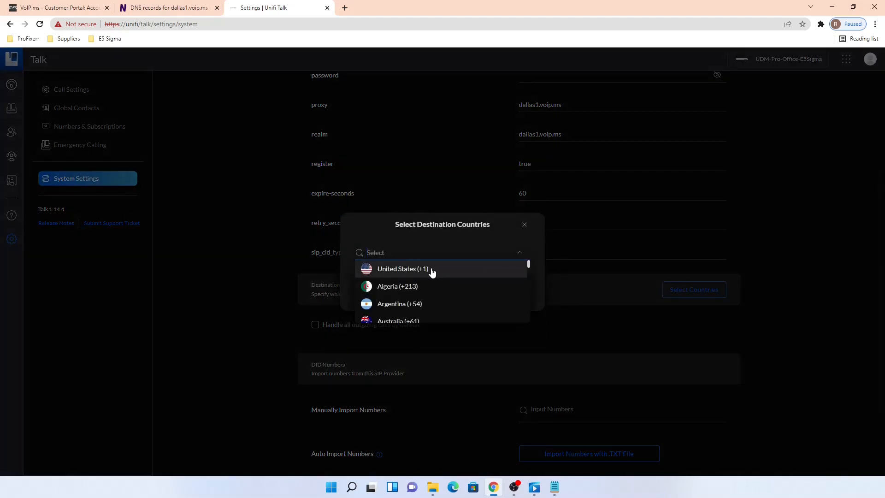
pyautogui.click(432, 270)
pyautogui.click(541, 290)
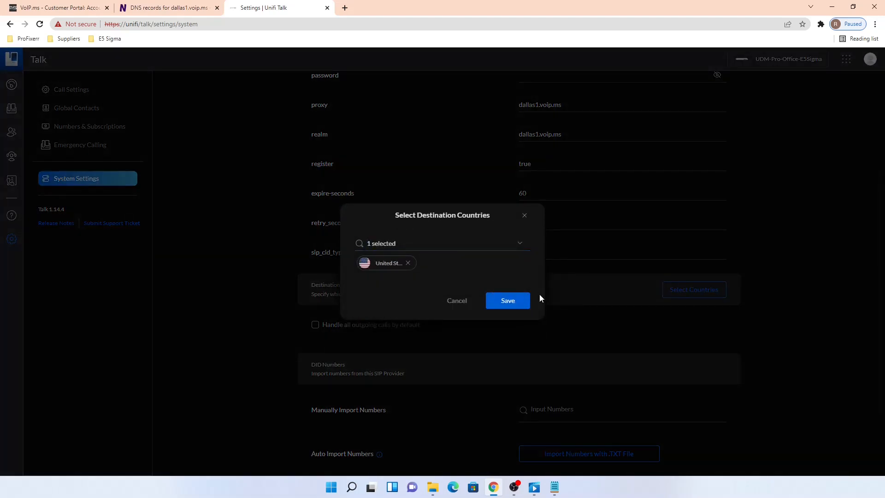
pyautogui.click(513, 305)
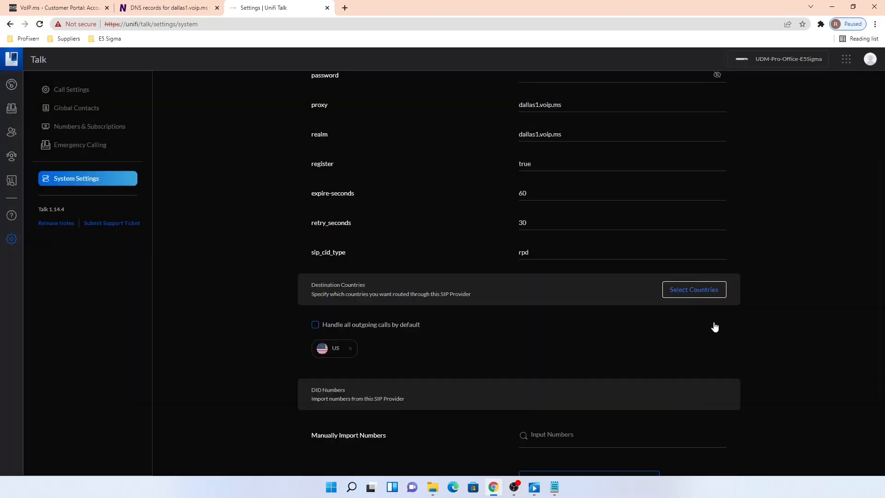
# - Manually import the VoIP.ms DID number, including the +1 country code, into the provider
pyautogui.scroll(-3, 666, 292)
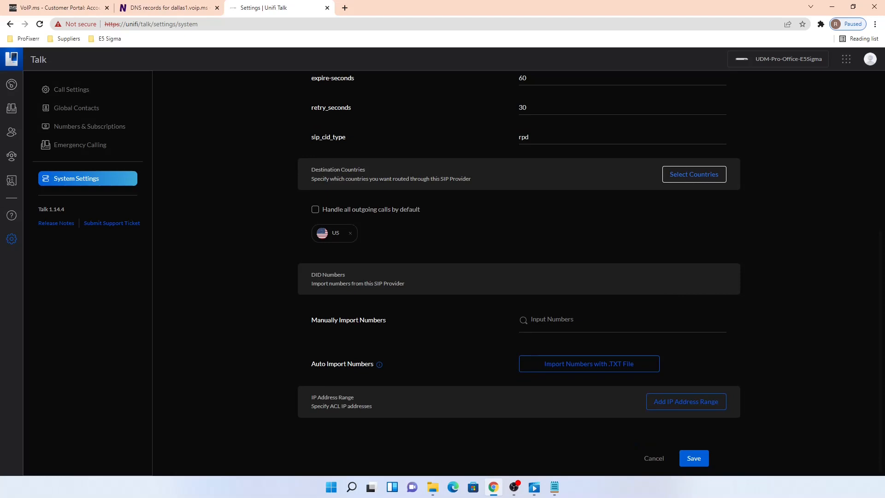
pyautogui.press('super+d')
pyautogui.press('super+d')
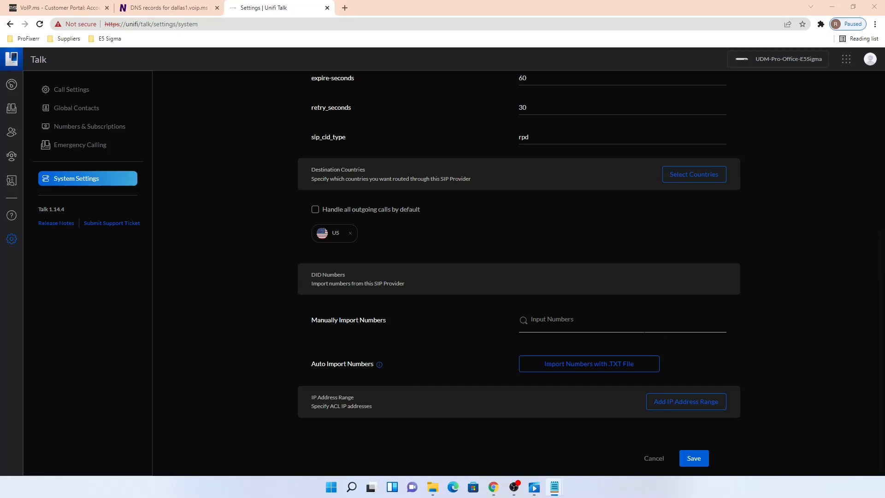
pyautogui.click(599, 324)
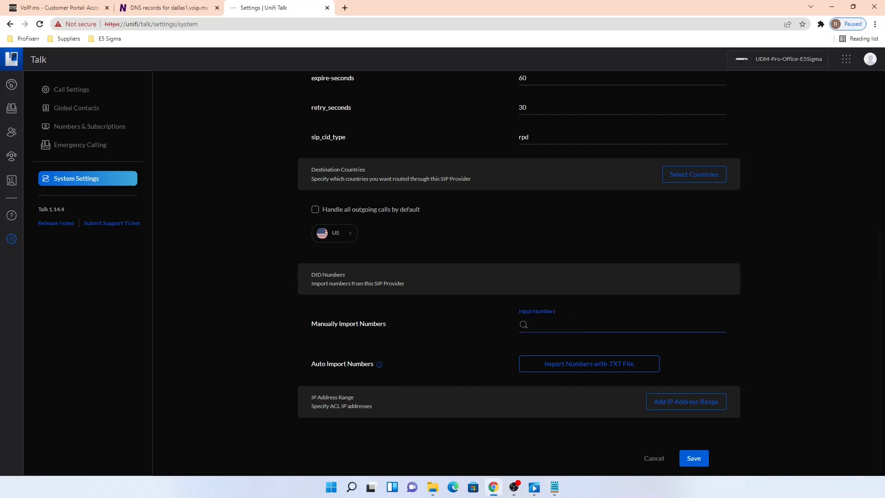
pyautogui.write('+1')
pyautogui.hotkey('ctrl', 'v')
pyautogui.press('Return')
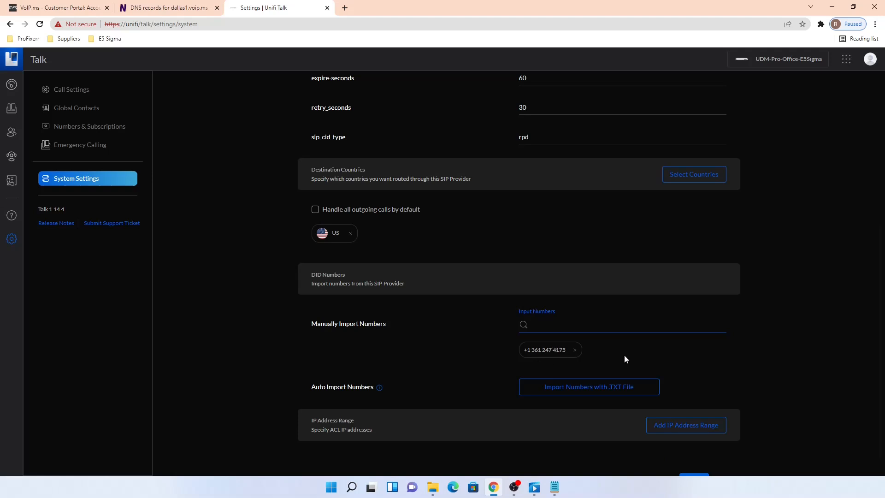
# - Look up the IPv4 address of dallas1.voip.ms in the DNS records and add 208.100.60.29/32 as the provider's IP address range
pyautogui.scroll(-1, 784, 350)
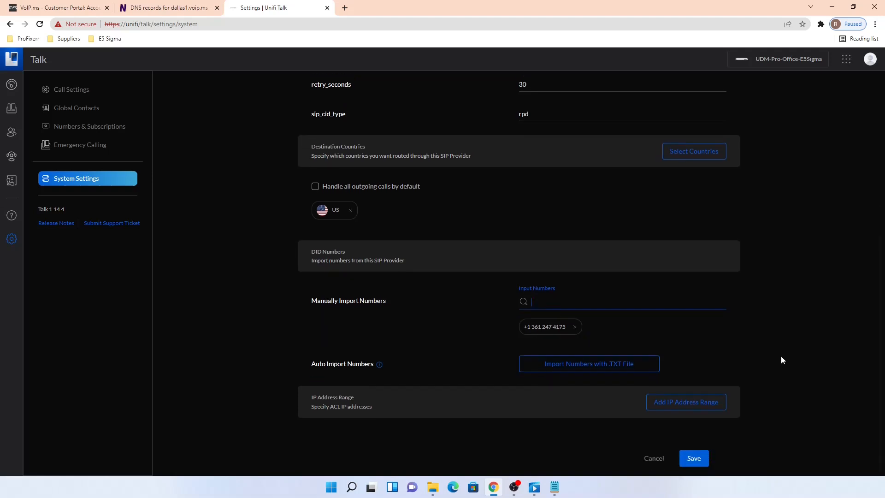
pyautogui.click(692, 405)
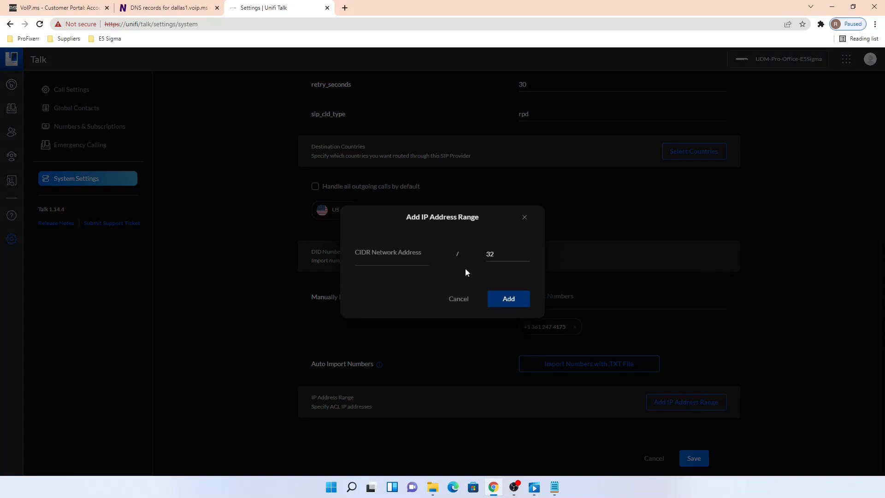
pyautogui.click(205, 6)
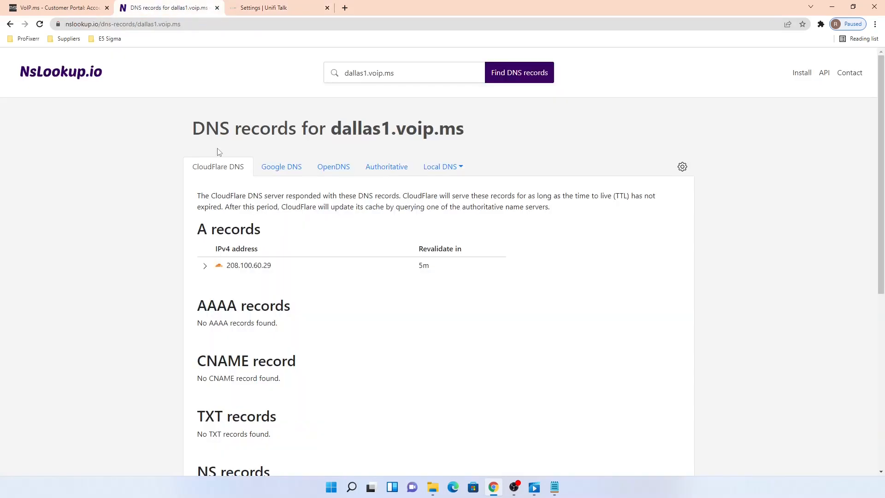
pyautogui.moveTo(280, 266)
pyautogui.click(283, 8)
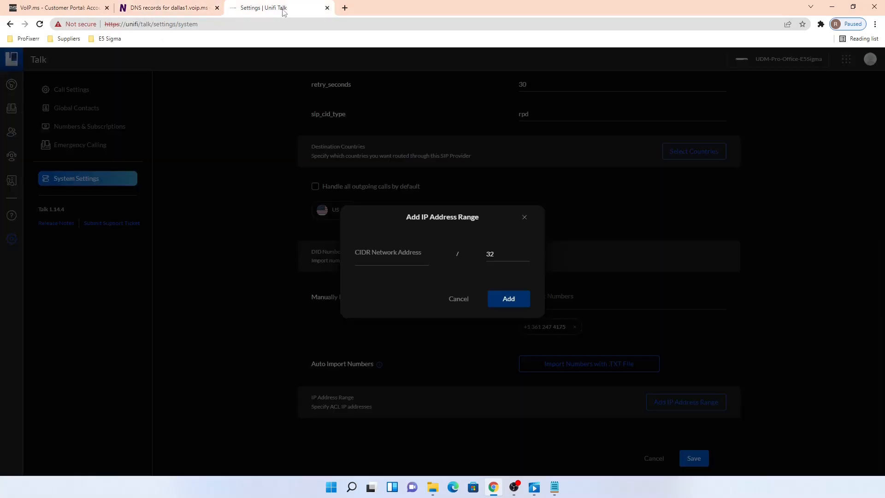
pyautogui.click(383, 260)
pyautogui.write('208.100.60.29')
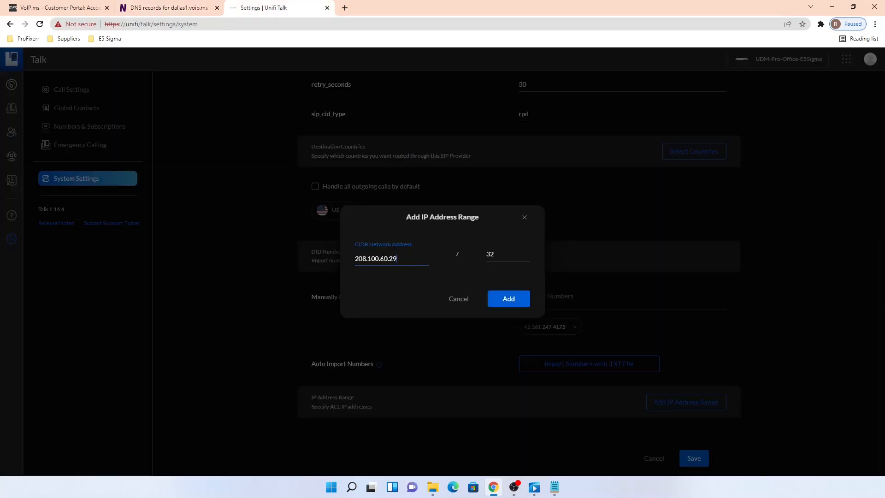
pyautogui.click(513, 301)
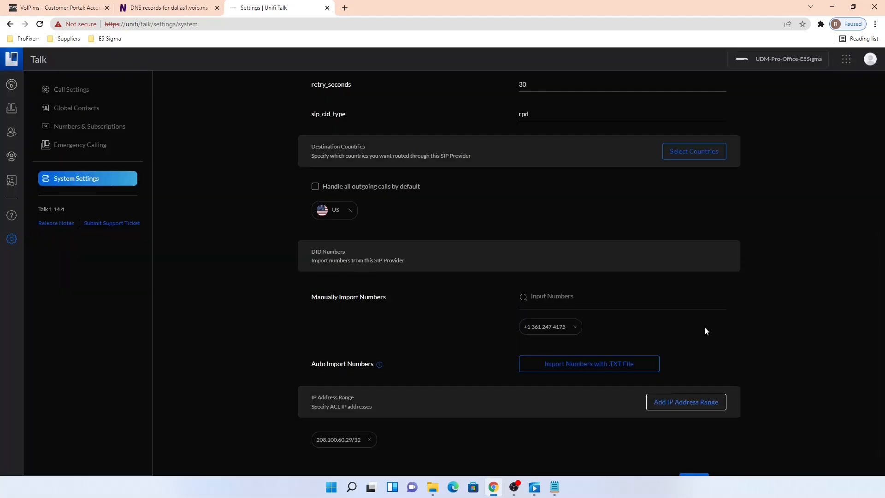
# - Discard the new provider form and check the existing VoIP.ms entry in the SIP providers list
pyautogui.scroll(-1, 727, 338)
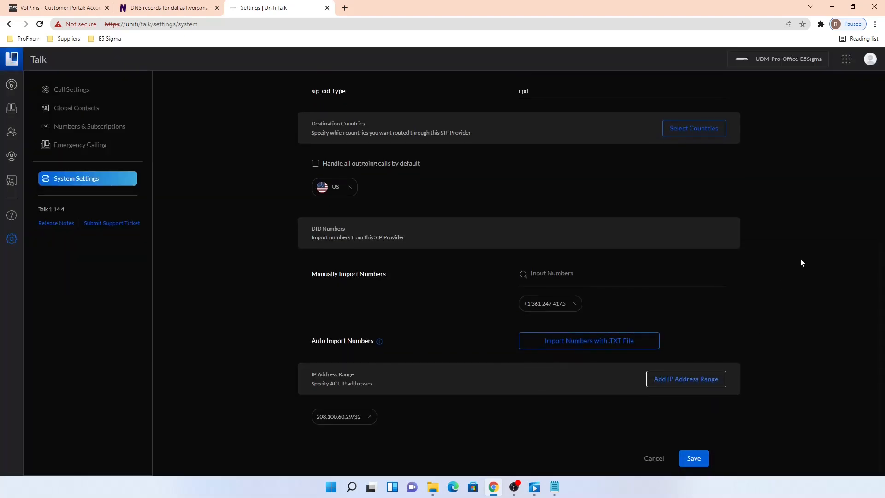
pyautogui.click(650, 459)
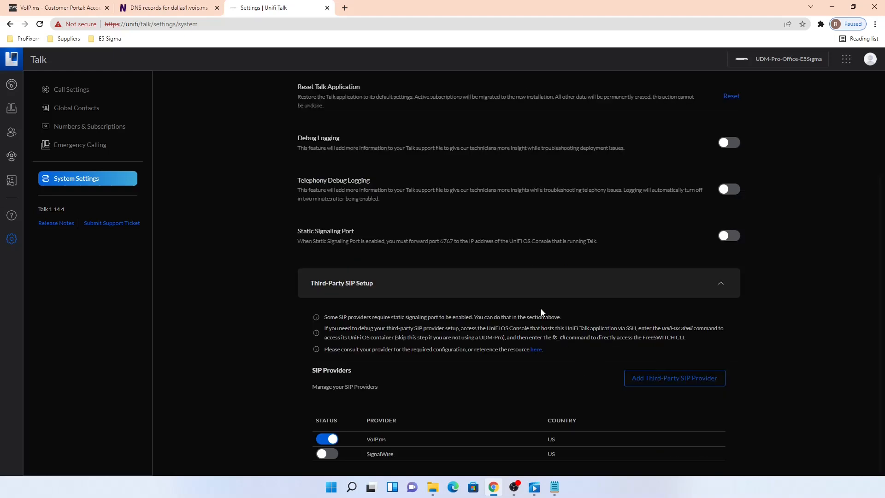
pyautogui.moveTo(379, 446)
# - Edit the first user in Talk's user list, assign the unassigned VoIP.ms number to that user and save
pyautogui.click(12, 134)
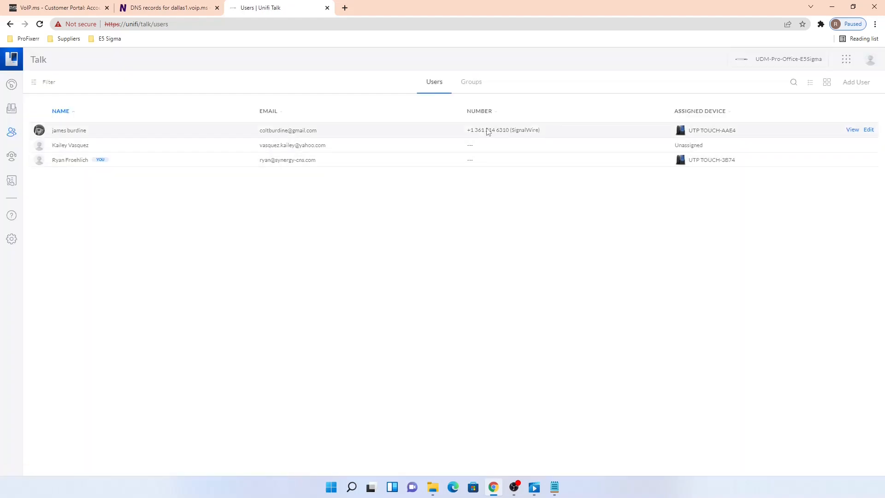
pyautogui.click(870, 131)
pyautogui.click(745, 354)
pyautogui.scroll(-4, 781, 310)
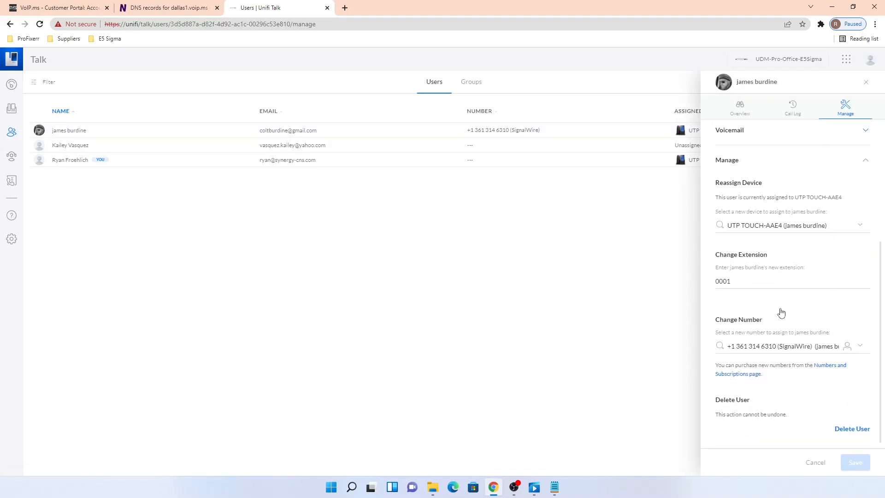
pyautogui.click(791, 347)
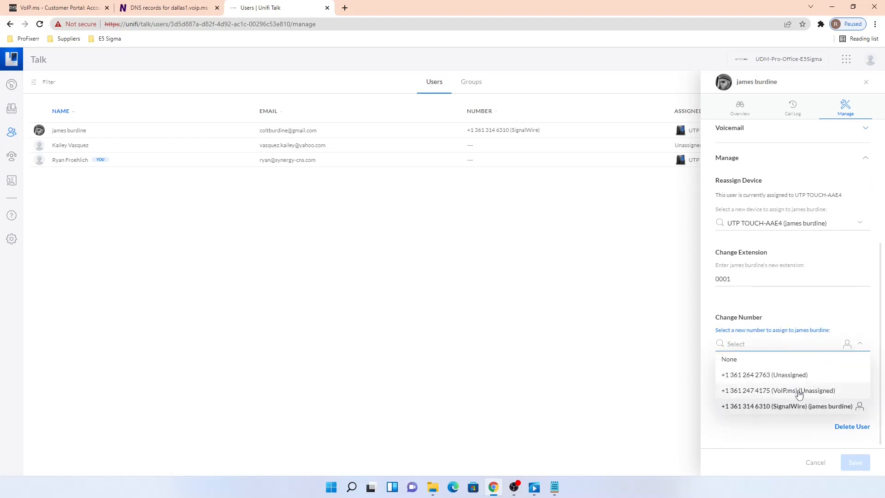
pyautogui.click(798, 392)
pyautogui.click(861, 463)
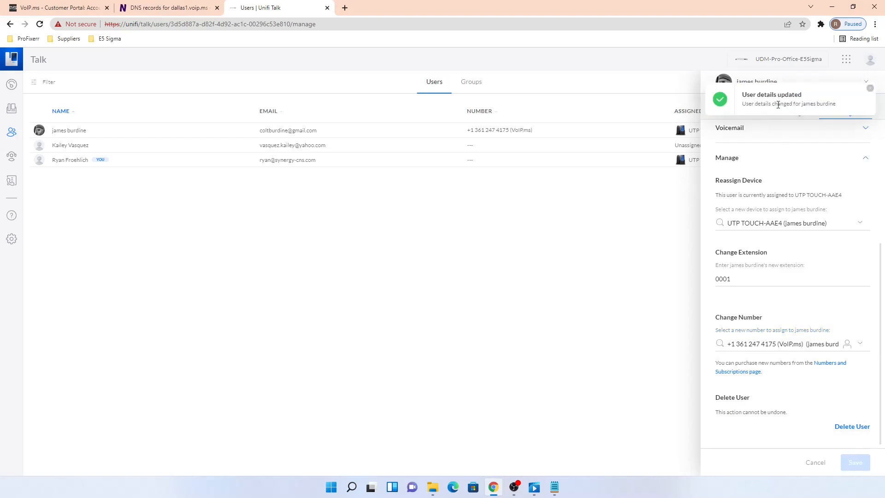
pyautogui.click(870, 90)
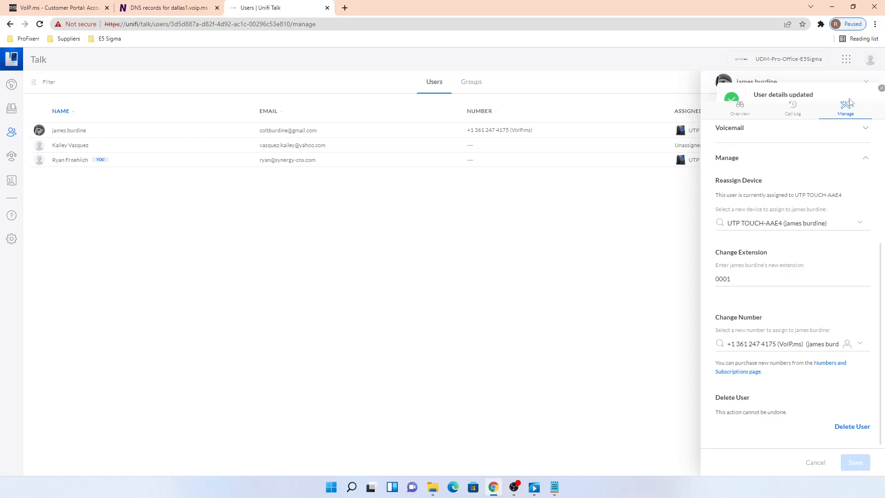
pyautogui.click(12, 109)
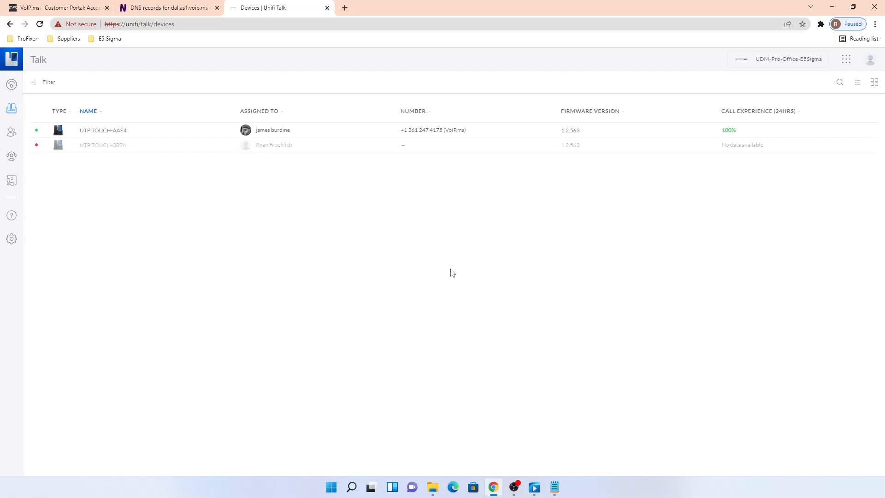
pyautogui.moveTo(382, 130)
pyautogui.press('super+d')
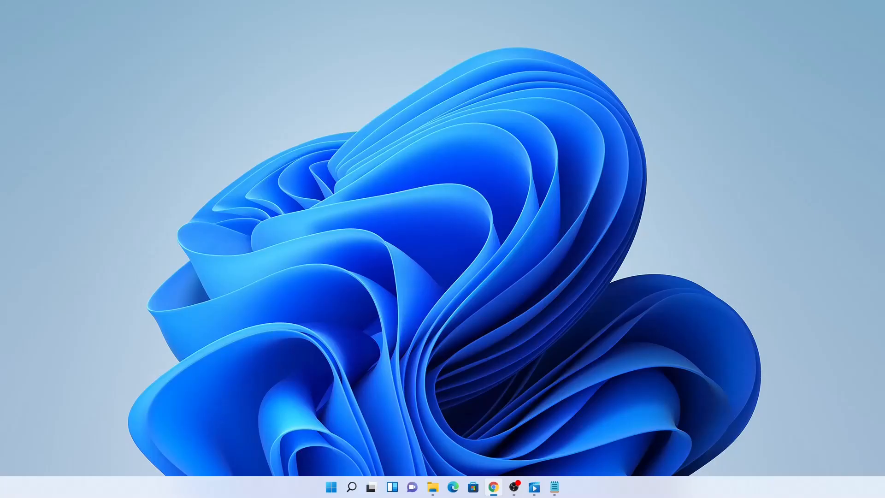
pyautogui.press('super+d')
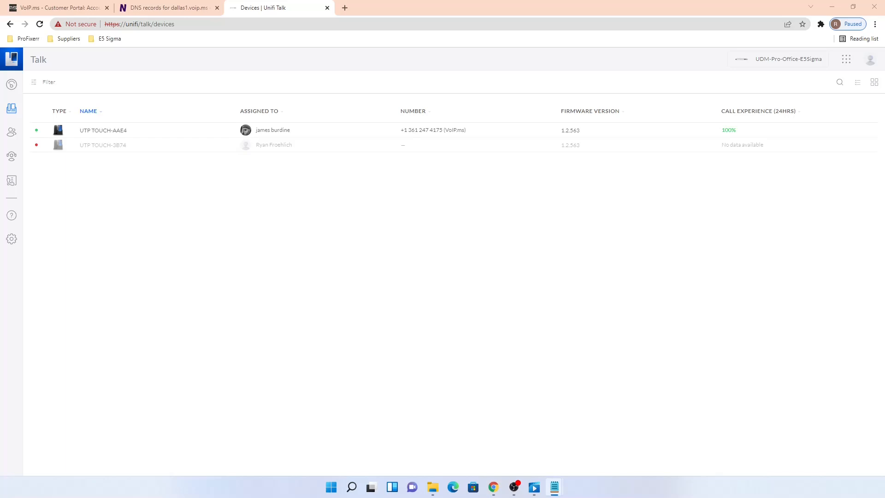